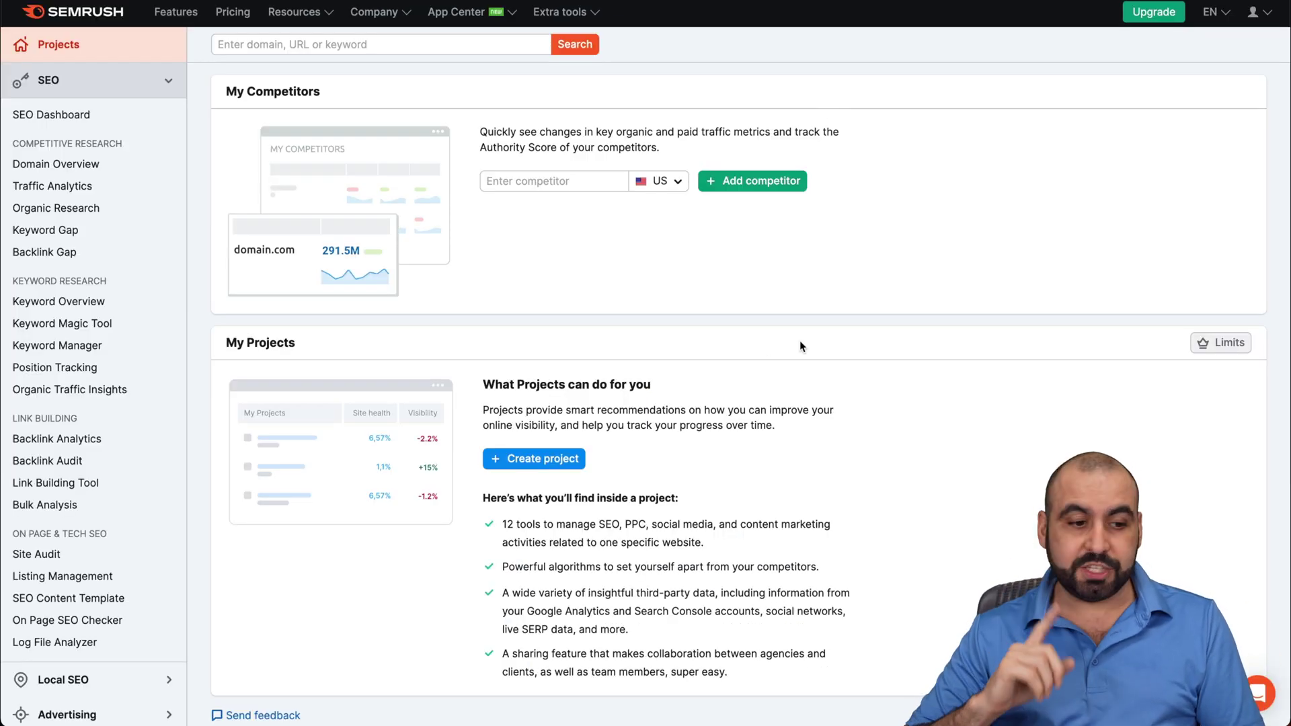
# Open ContentShake AI from the Content Marketing section of the Semrush sidebar.
pyautogui.scroll(-5, 54, 326)
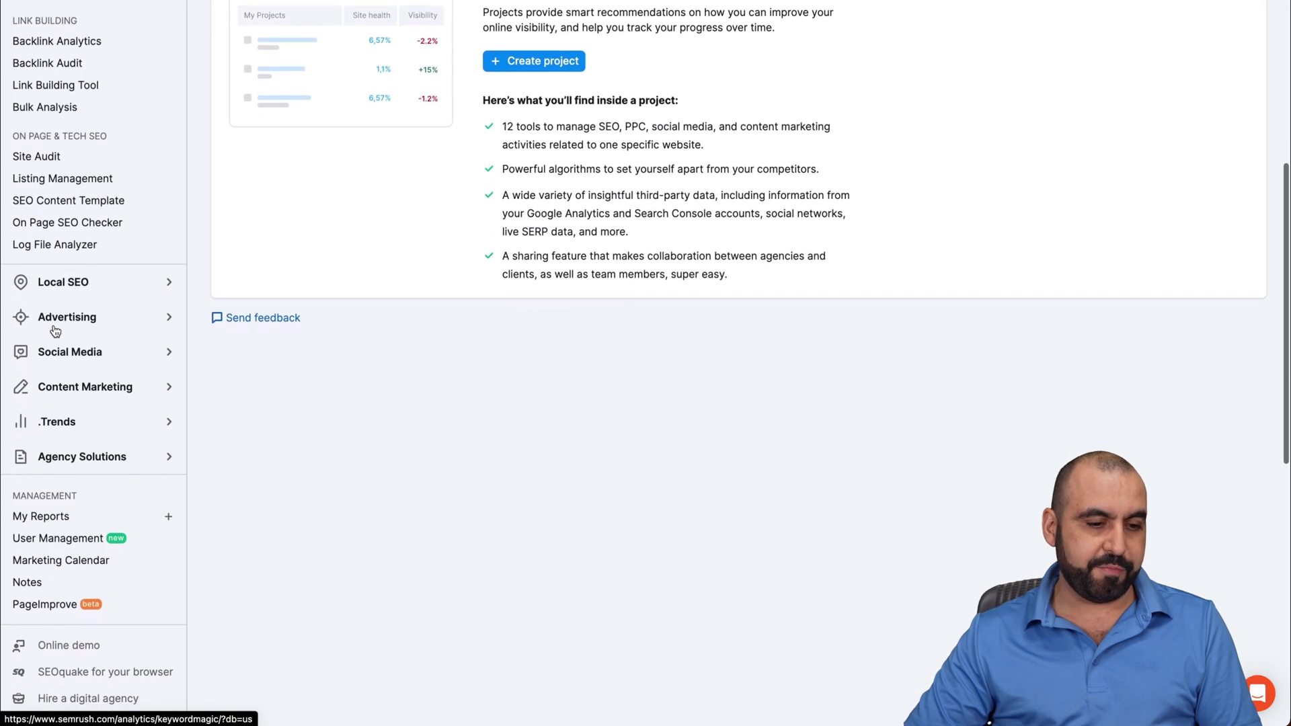
pyautogui.scroll(-1, 61, 336)
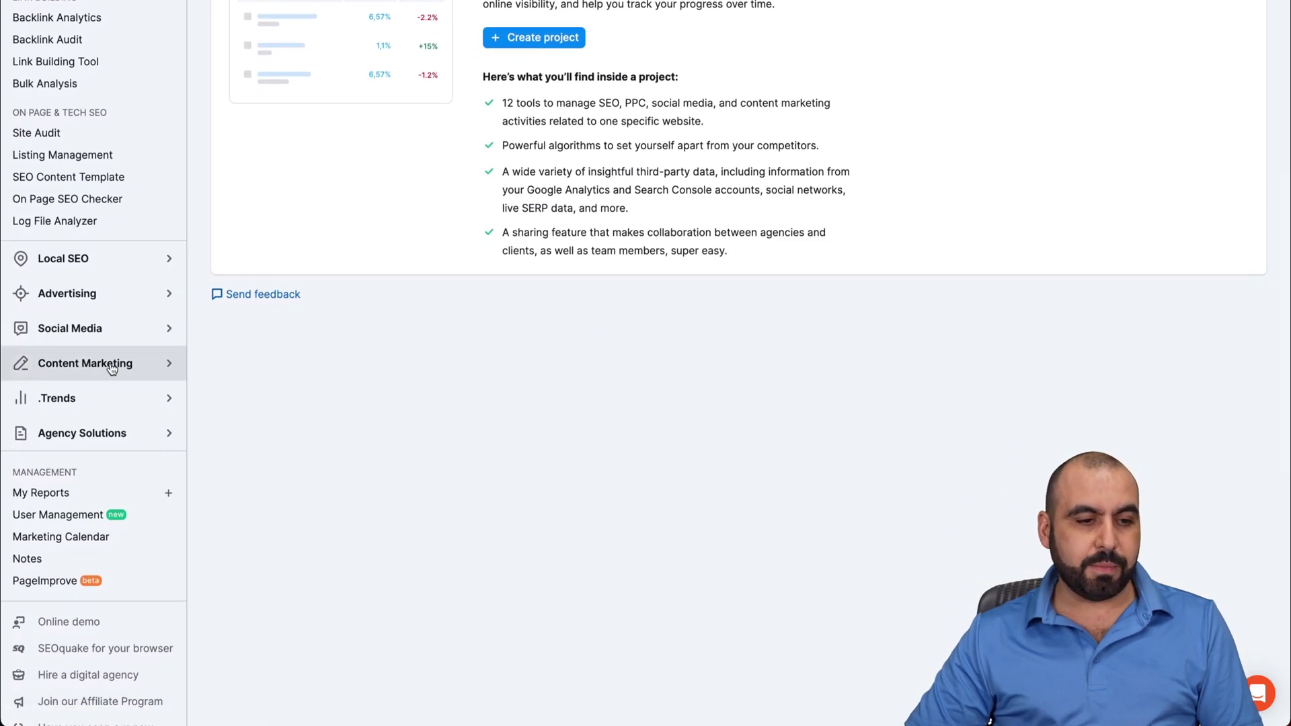
pyautogui.click(112, 364)
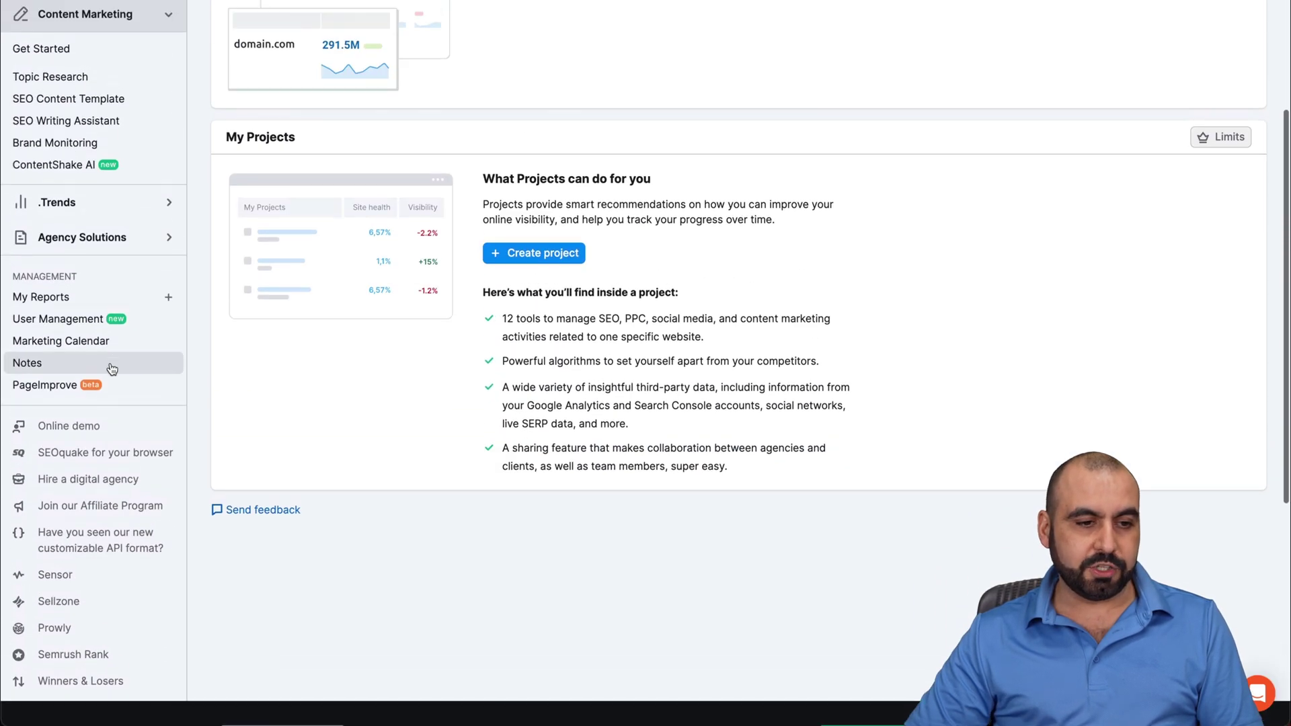
pyautogui.click(123, 174)
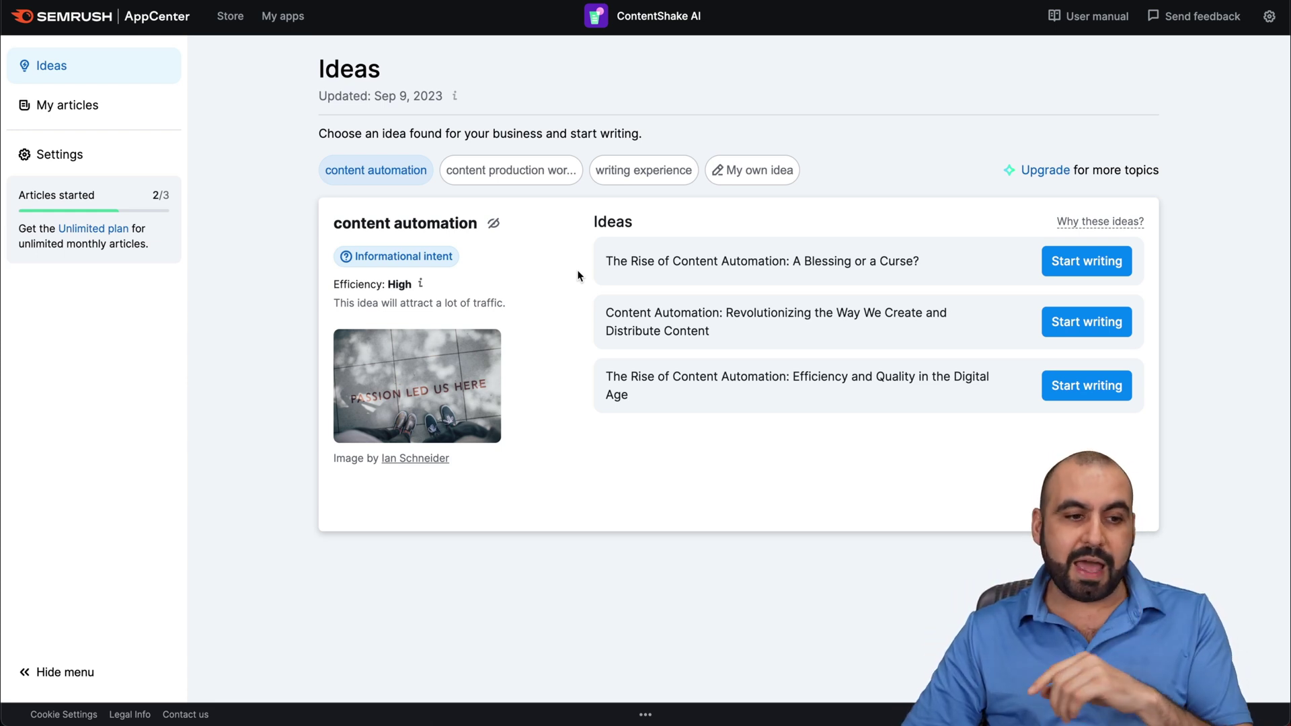
# Review the business description in Settings, then browse the topic ideas and the saved articles list.
pyautogui.click(47, 158)
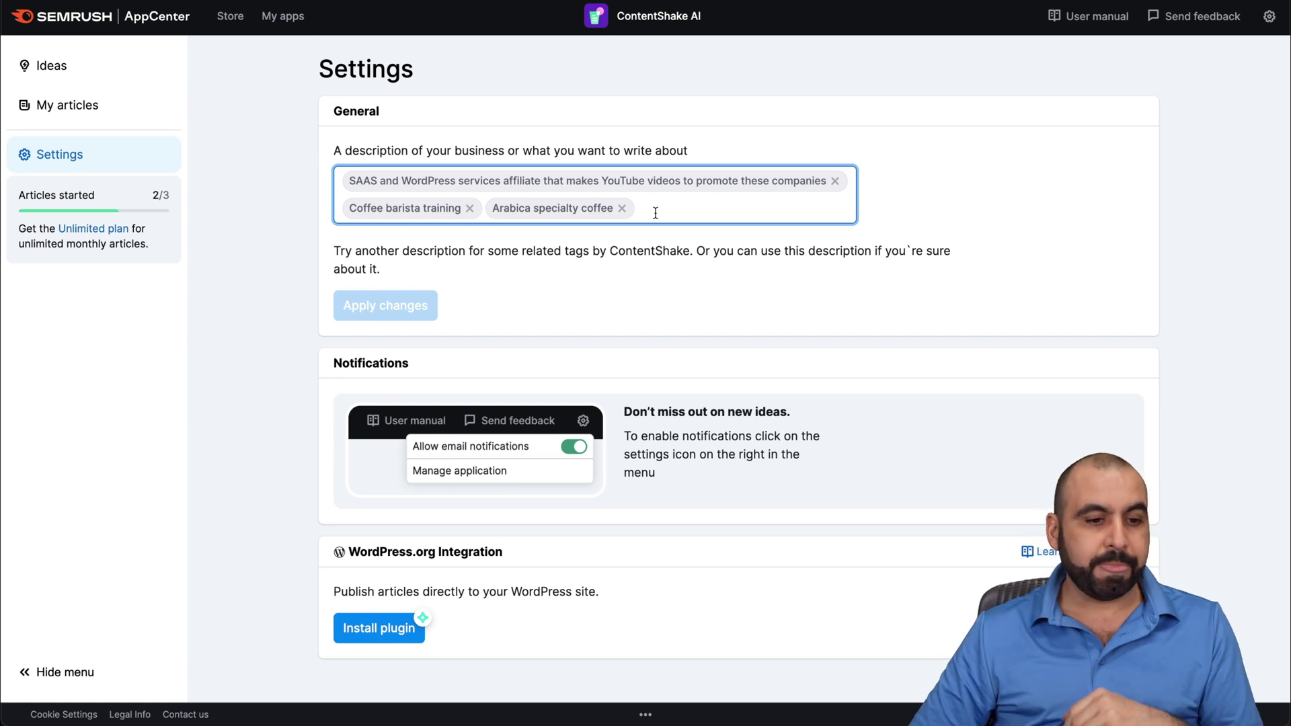
pyautogui.click(62, 73)
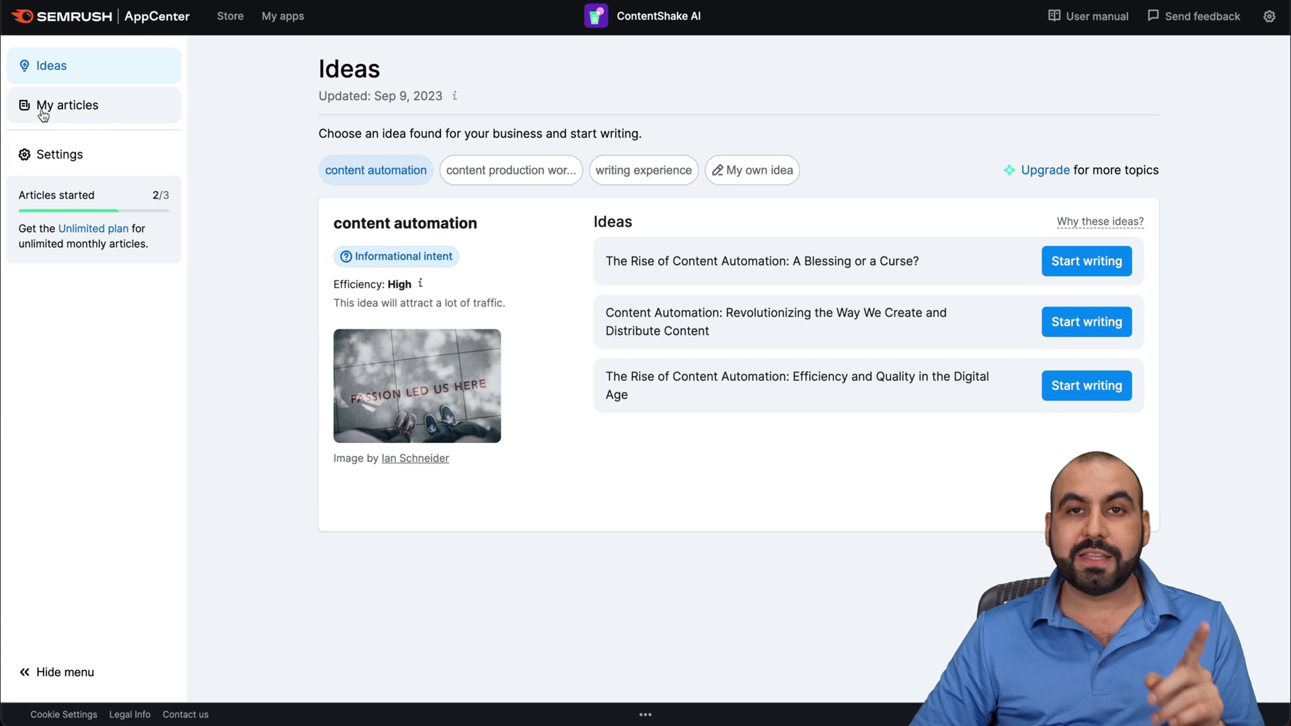
pyautogui.click(79, 111)
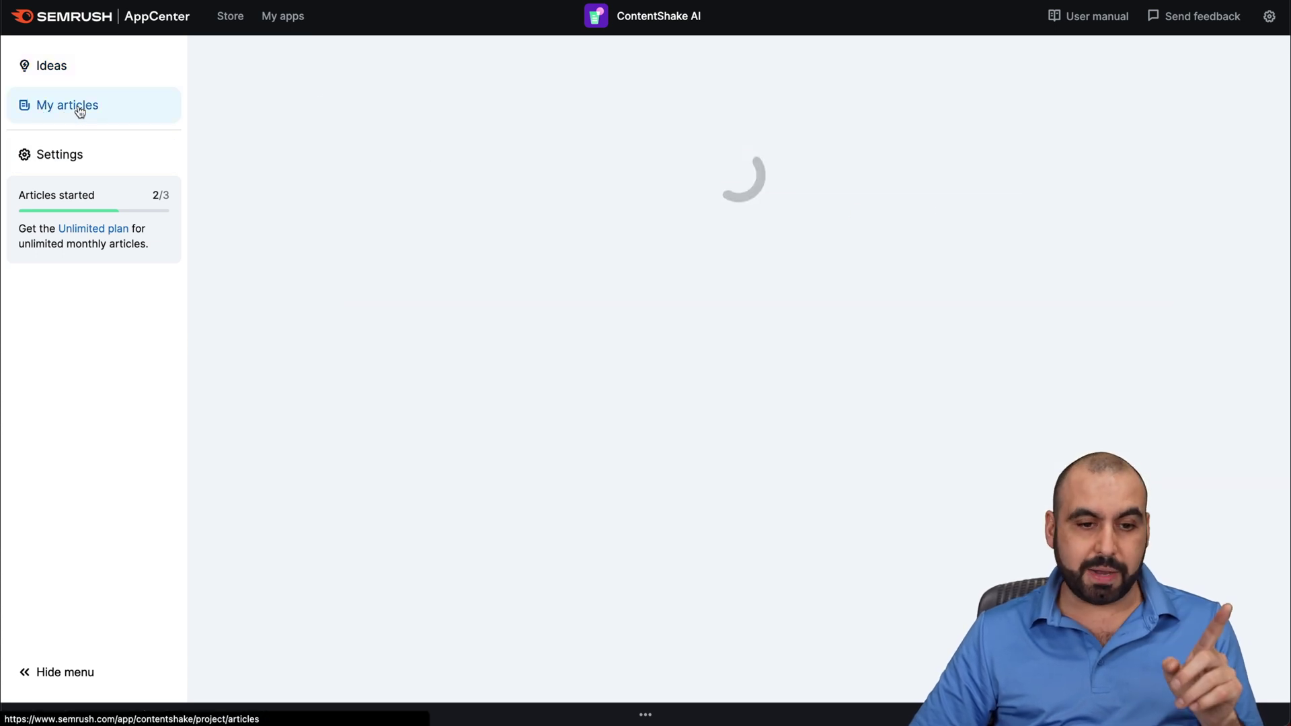
# Generate an article from the own idea 'Arabica vs robusta coffee beans in terms of health benefits'.
pyautogui.click(81, 75)
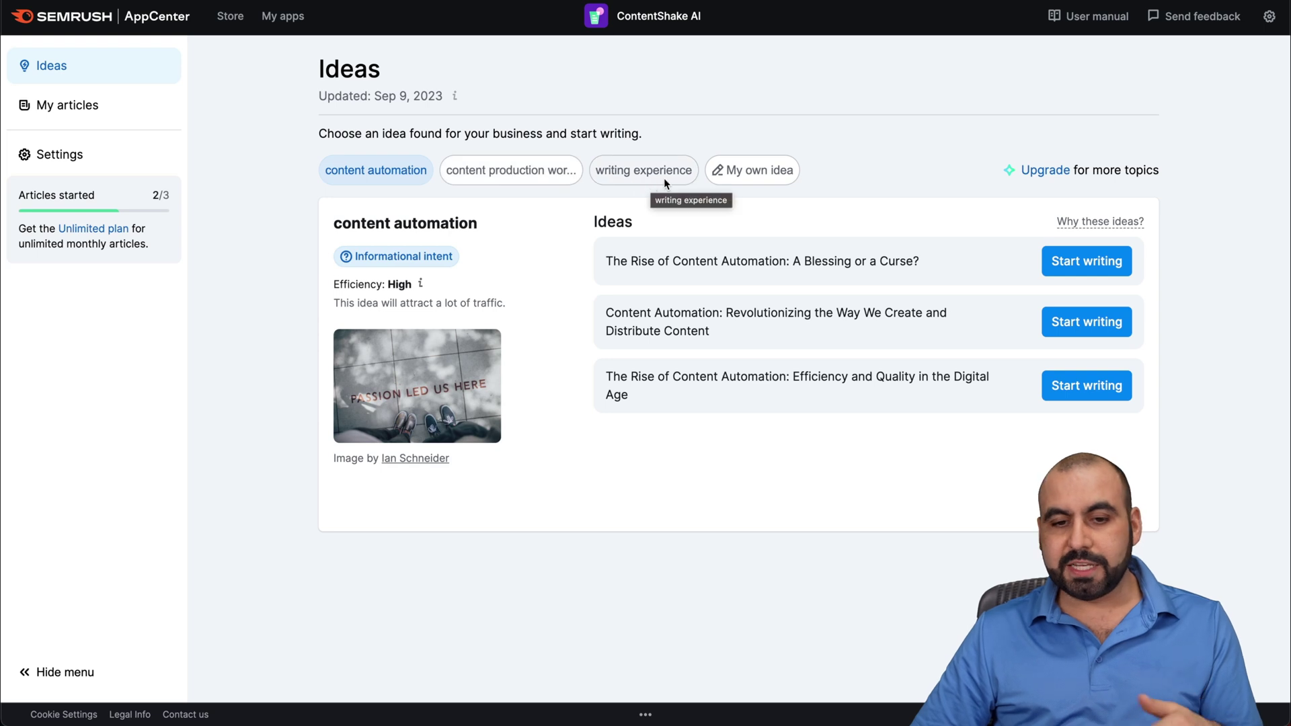
pyautogui.click(757, 181)
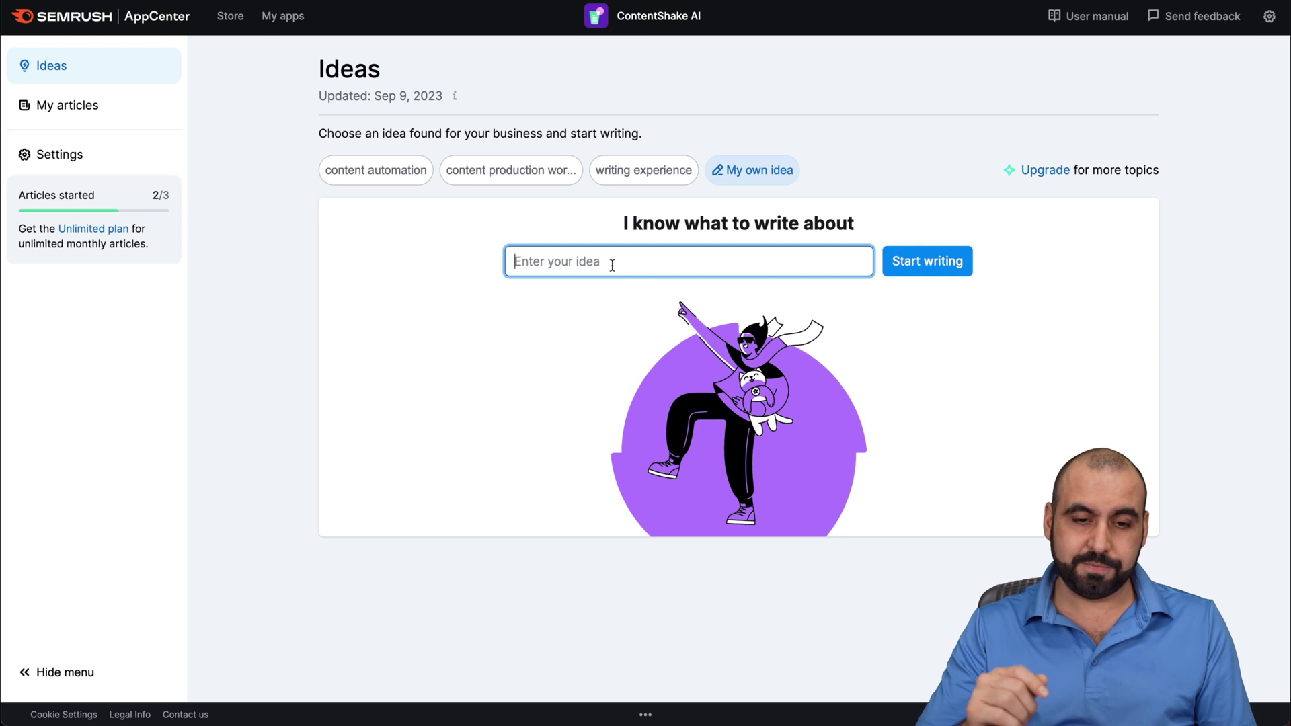
pyautogui.write('Arabica vs robusta beans in terms of health benefits')
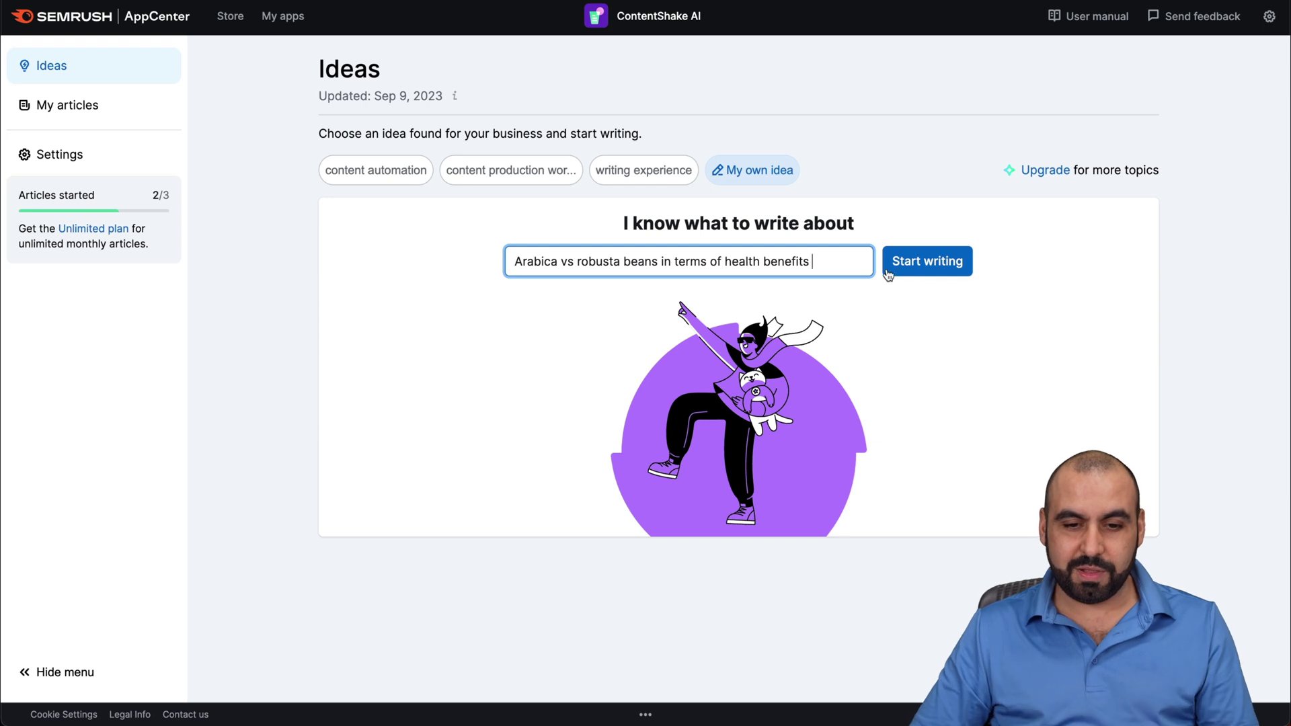
pyautogui.click(623, 261)
pyautogui.write('coffee')
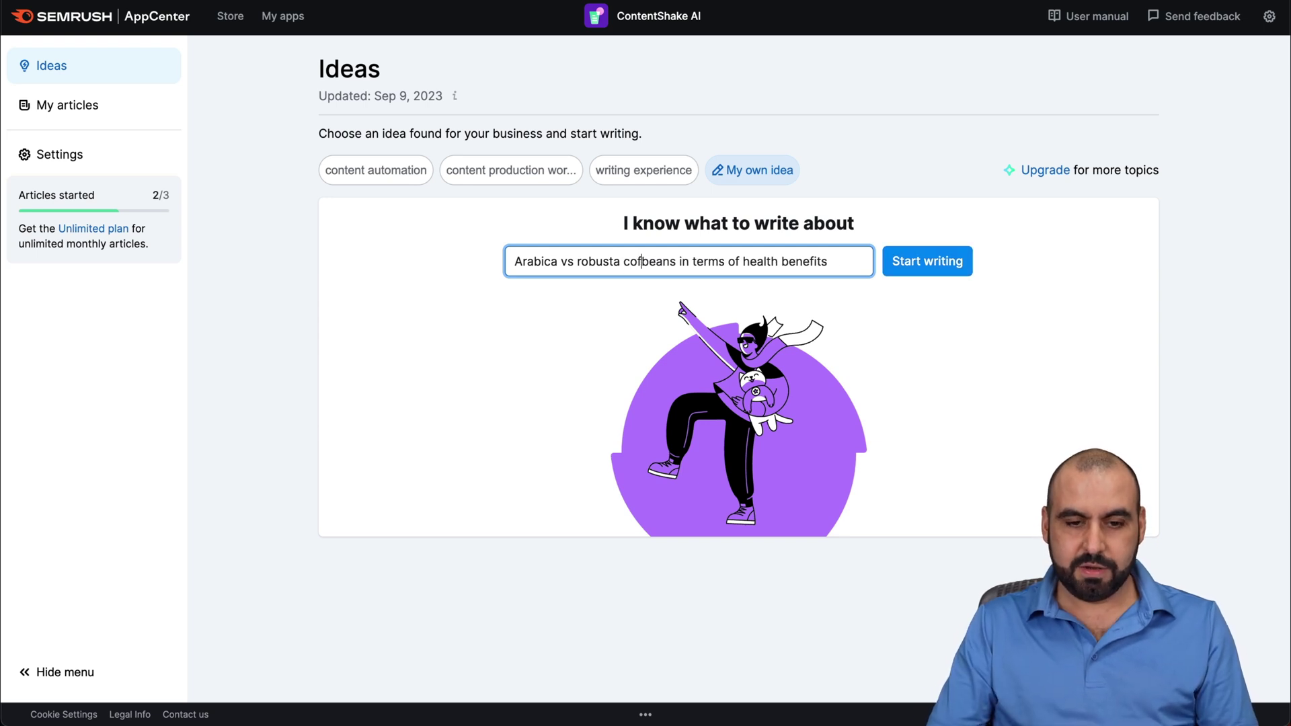
pyautogui.click(923, 264)
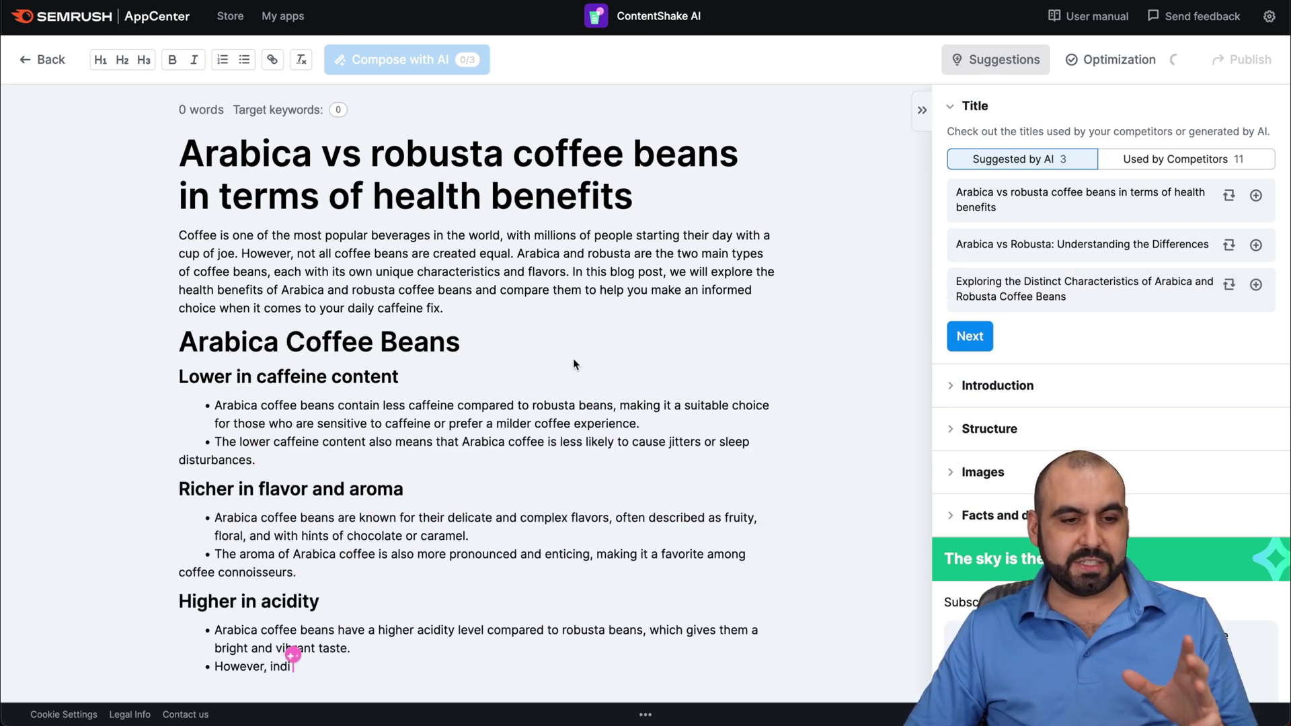
# Scroll the draft while the AI adds Robusta sections and a Conclusion, reaching 448 words.
pyautogui.scroll(-2, 332, 372)
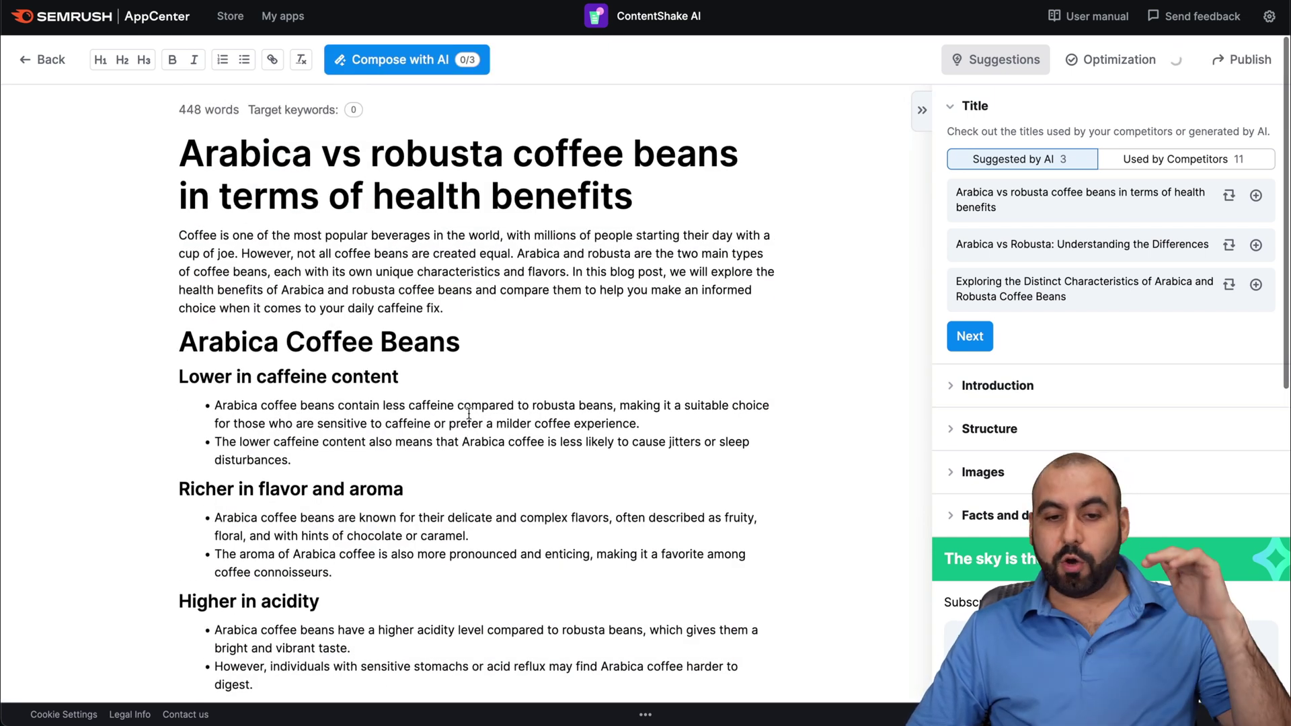
# Compare the AI-suggested and competitor titles, keeping the current title, then open introduction suggestions.
pyautogui.moveTo(181, 149); pyautogui.dragTo(647, 186)
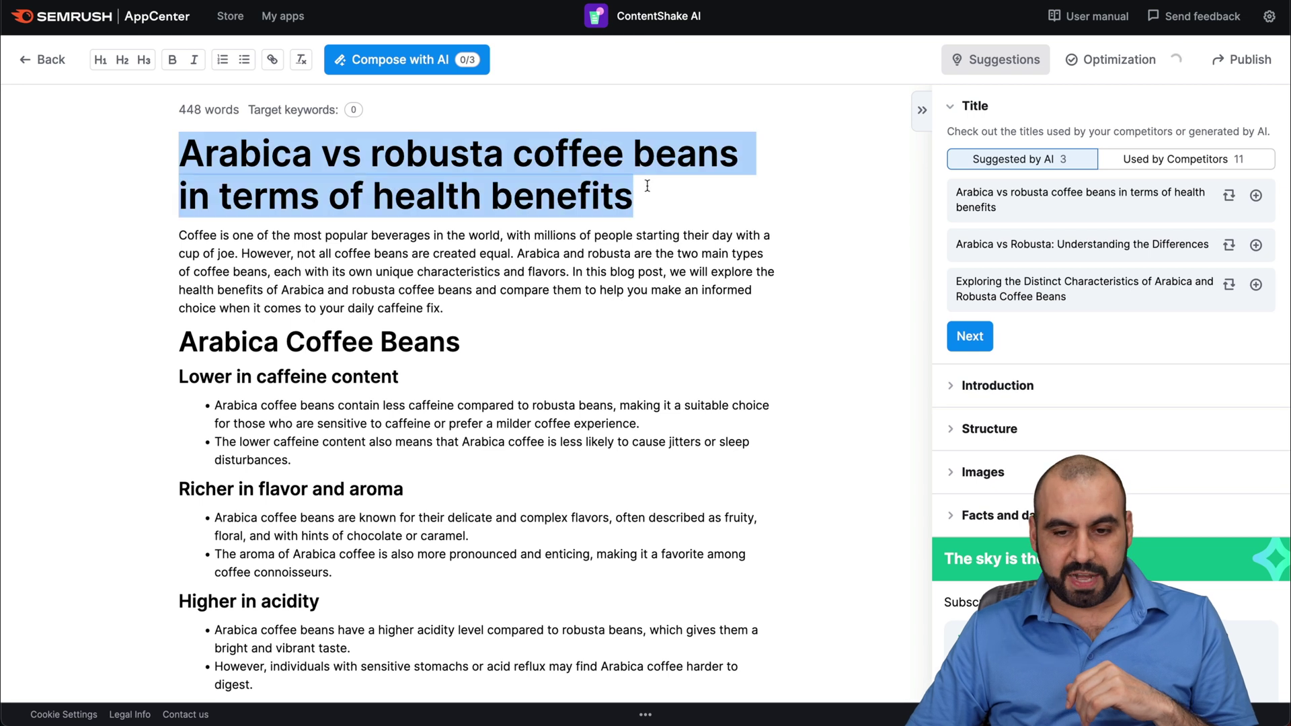
pyautogui.click(647, 186)
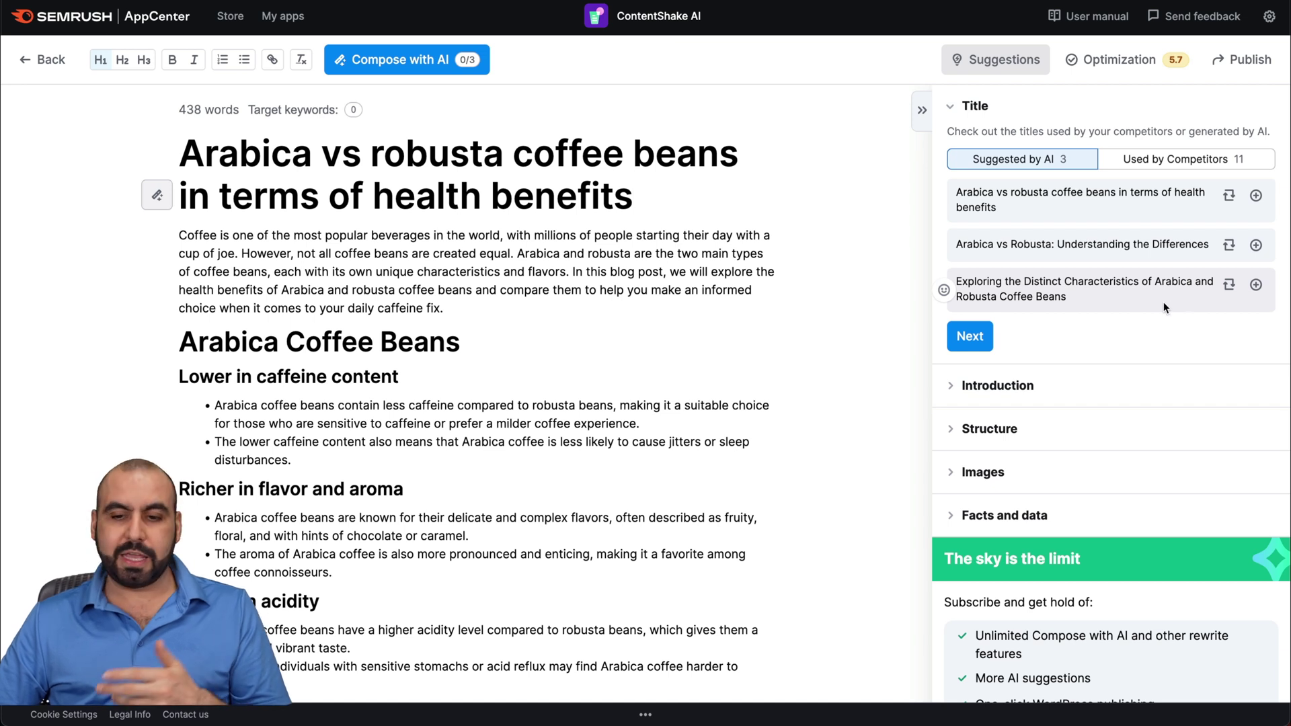
pyautogui.moveTo(292, 109)
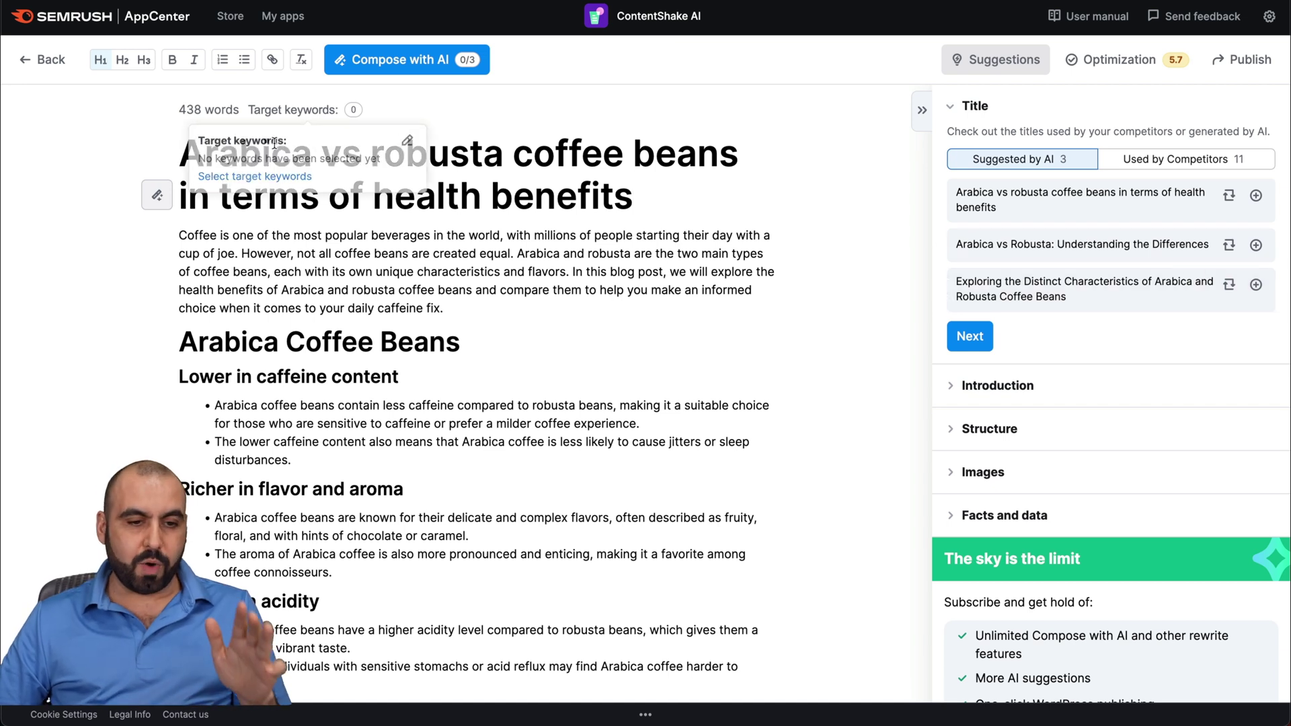
pyautogui.doubleClick(578, 165)
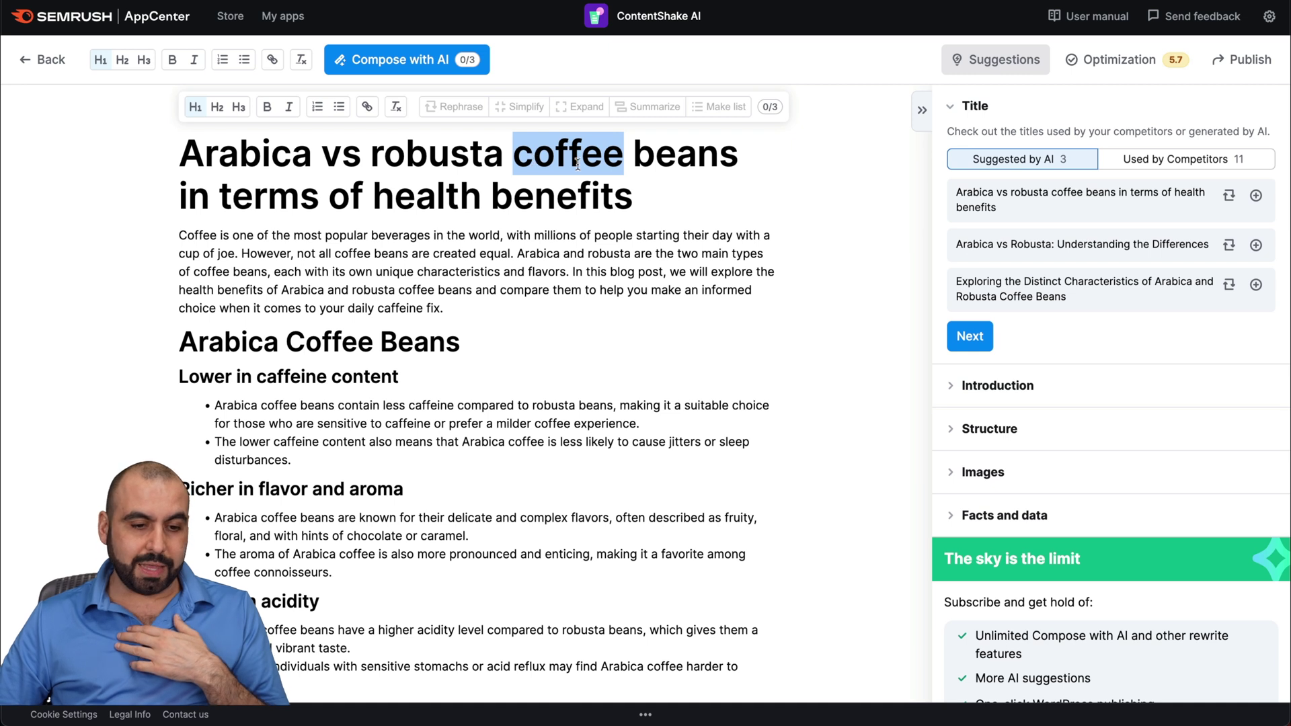
pyautogui.click(649, 183)
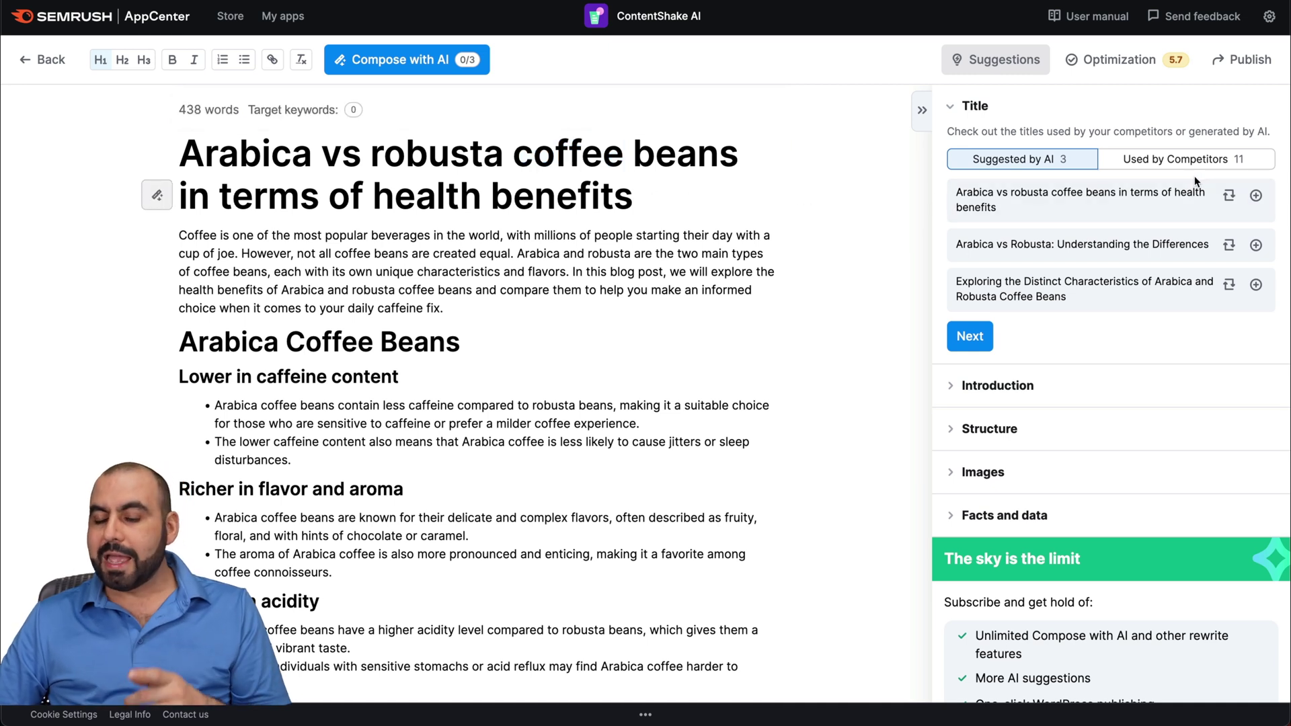
pyautogui.click(1178, 164)
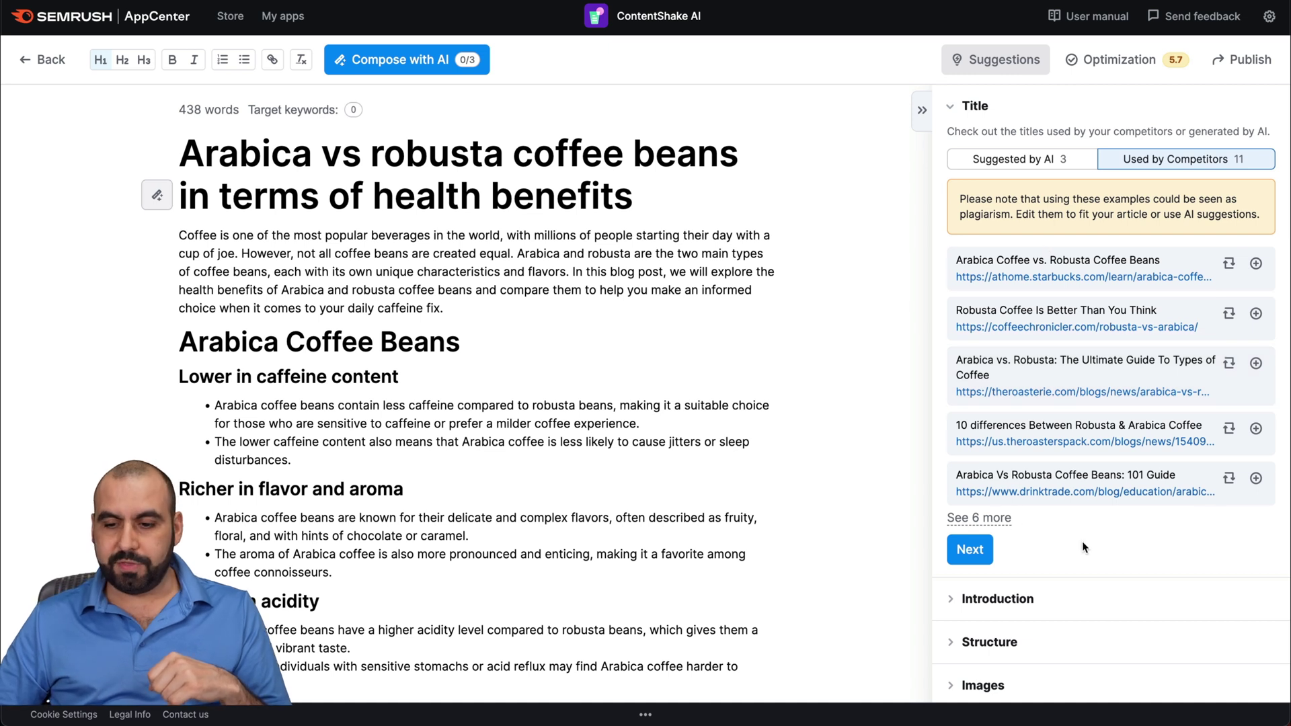
pyautogui.click(1051, 161)
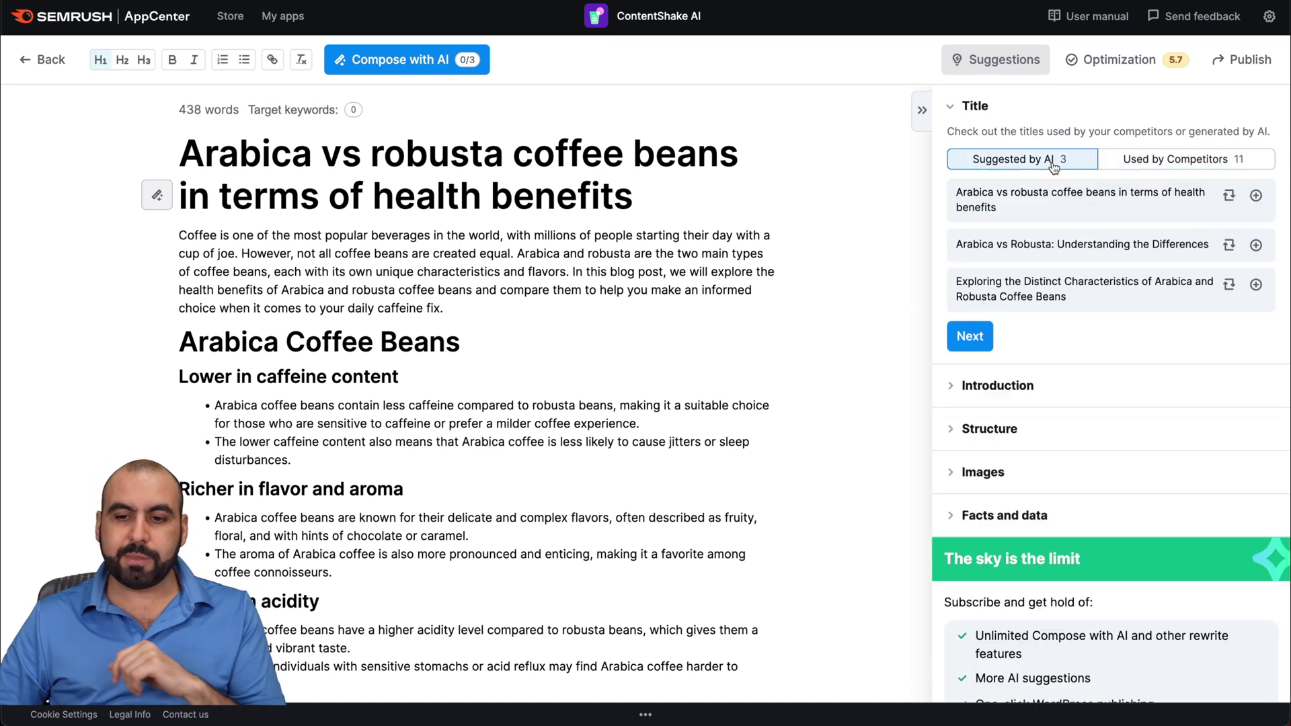
pyautogui.click(971, 335)
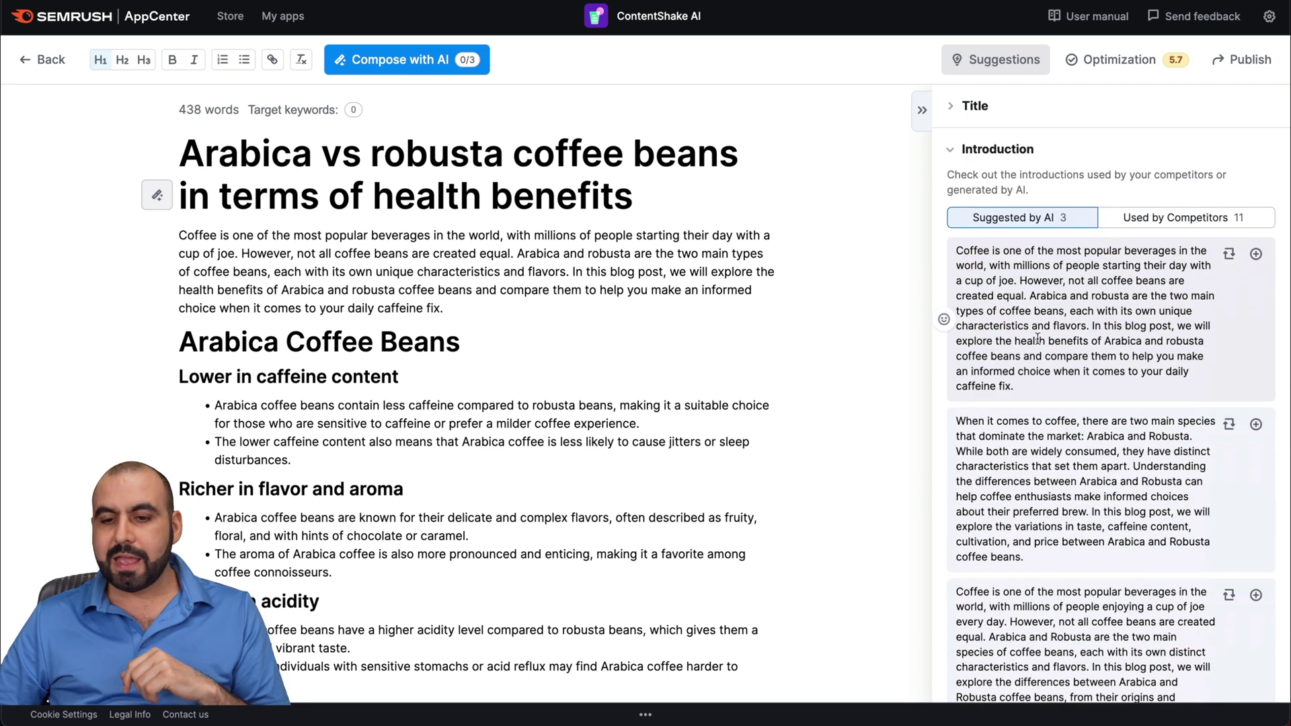
# Insert the suggested 'When it comes to coffee…' intro at the article's start.
pyautogui.click(248, 254)
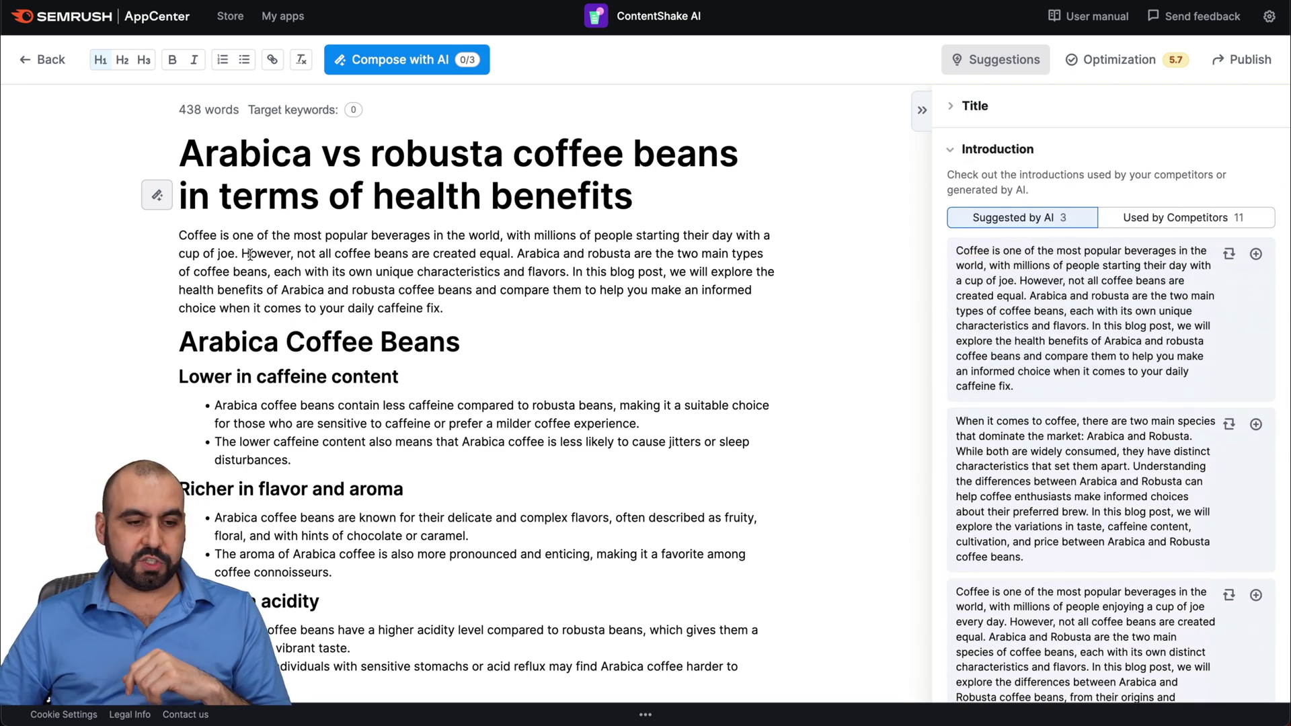
pyautogui.click(180, 236)
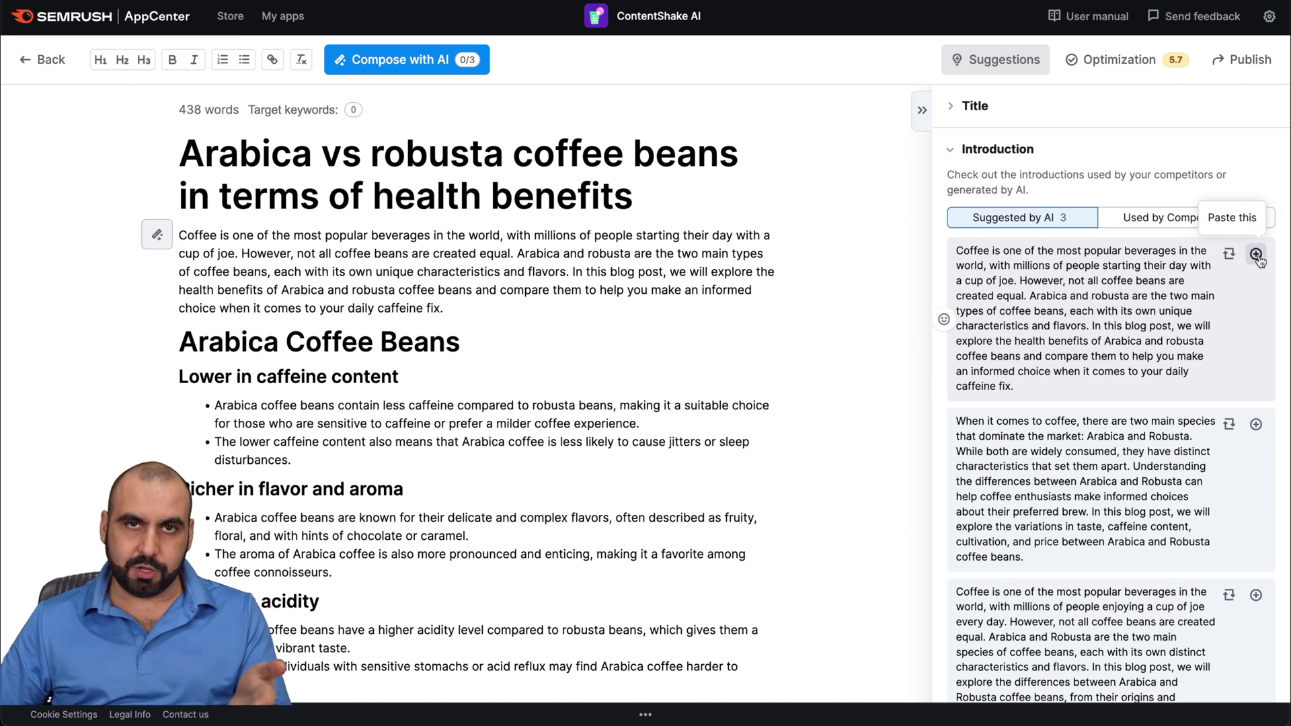
pyautogui.scroll(-3, 1177, 269)
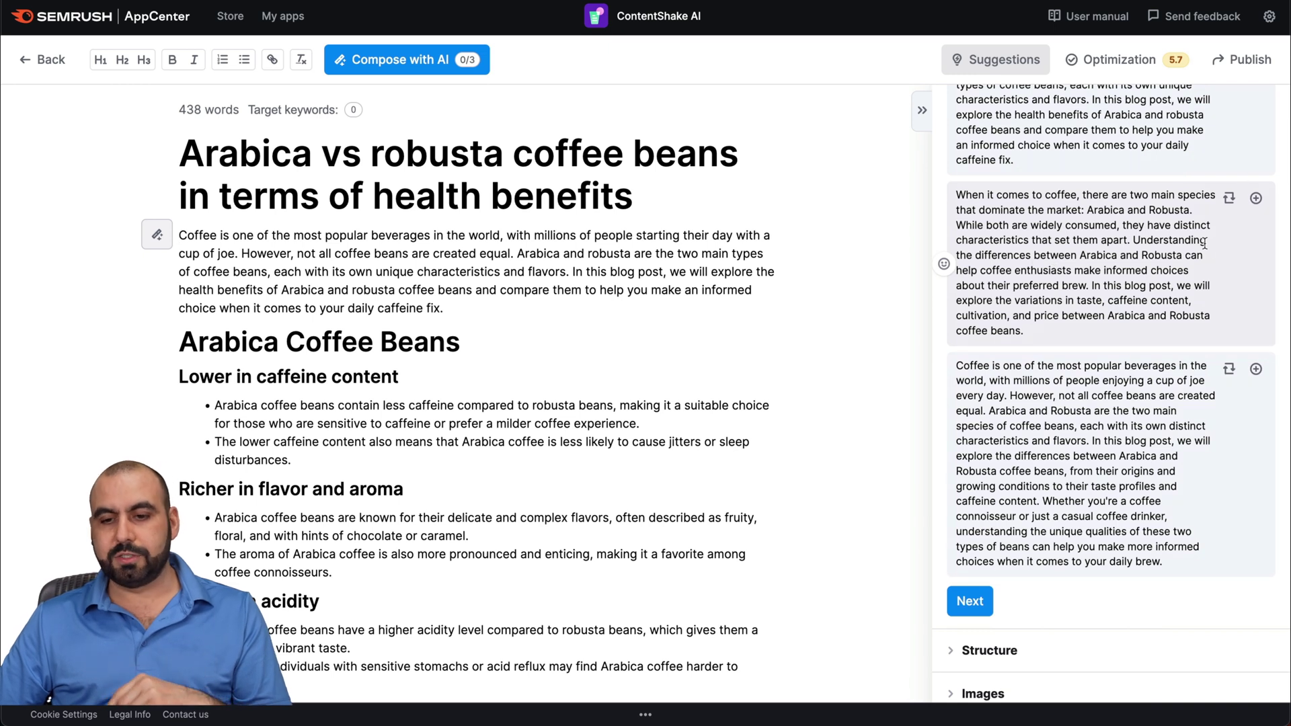
pyautogui.click(1255, 198)
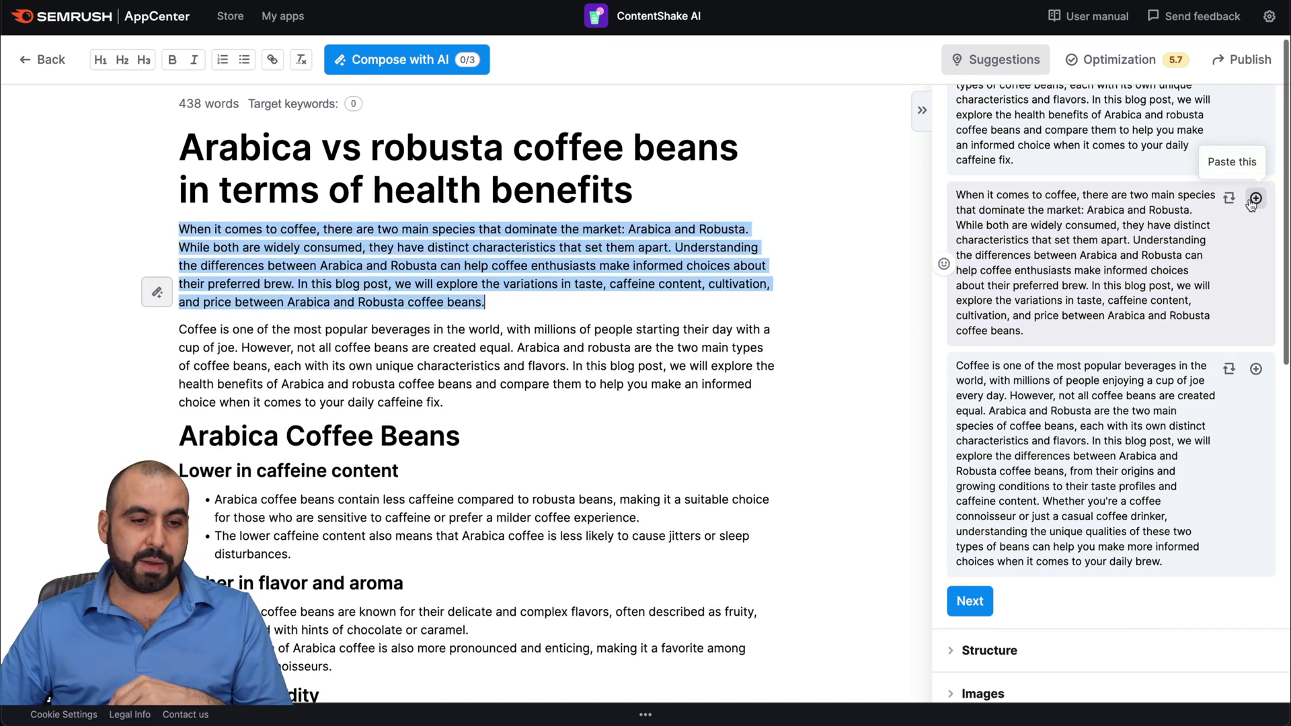
# Delete the old intro about coffee's popularity, leaving a 424-word draft.
pyautogui.scroll(-1, 402, 134)
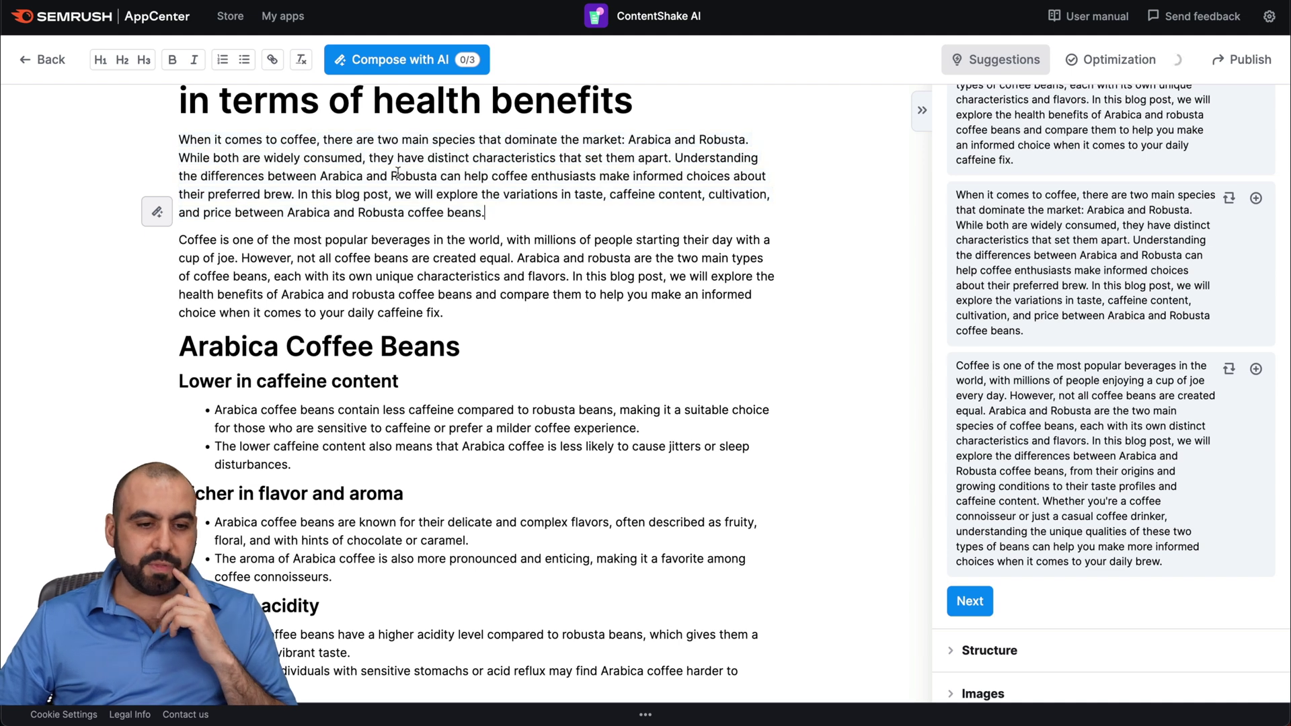
pyautogui.tripleClick(397, 250)
pyautogui.press('BackSpace')
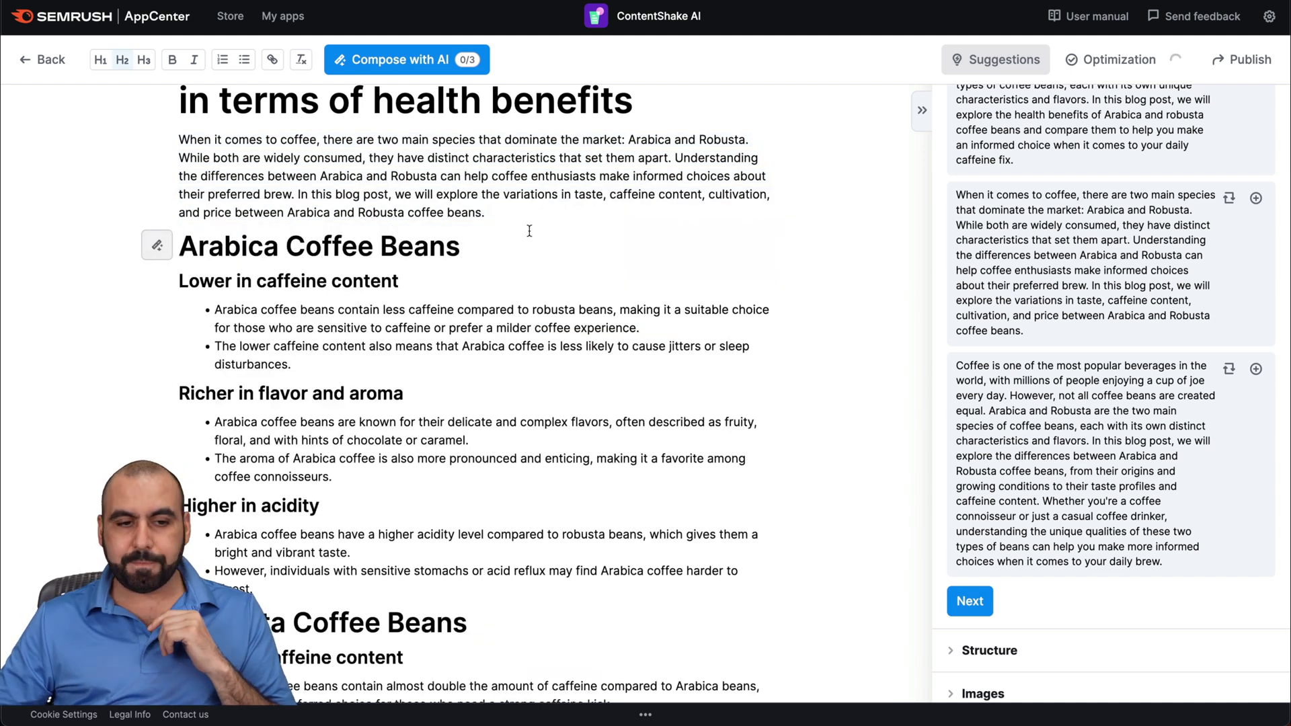
pyautogui.scroll(1, 470, 303)
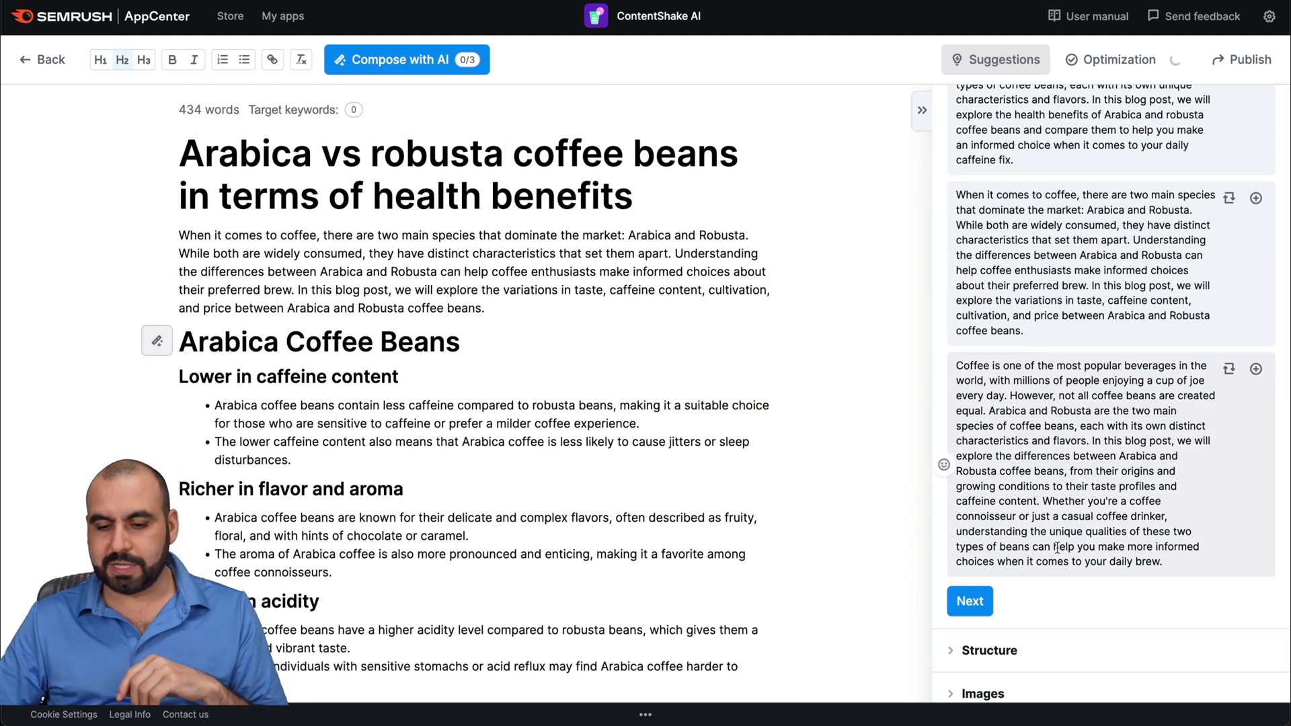
pyautogui.click(980, 603)
pyautogui.scroll(3, 1027, 503)
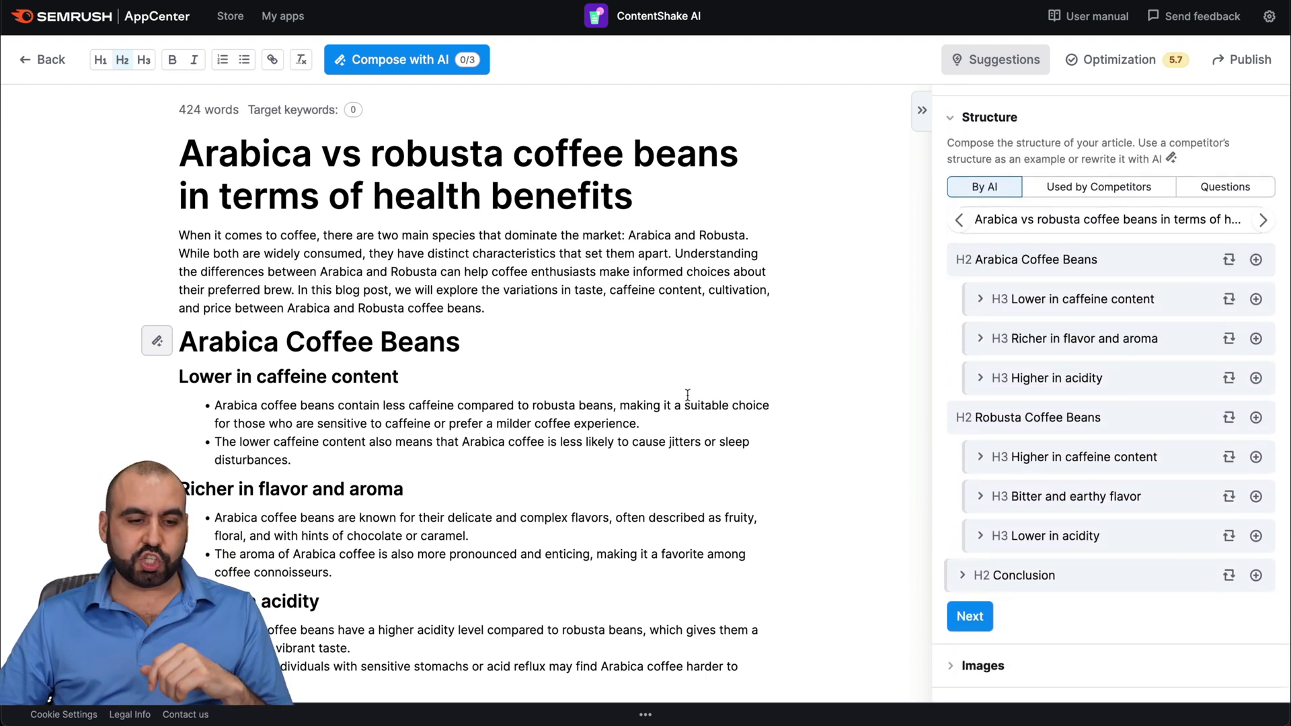
pyautogui.scroll(-3, 679, 397)
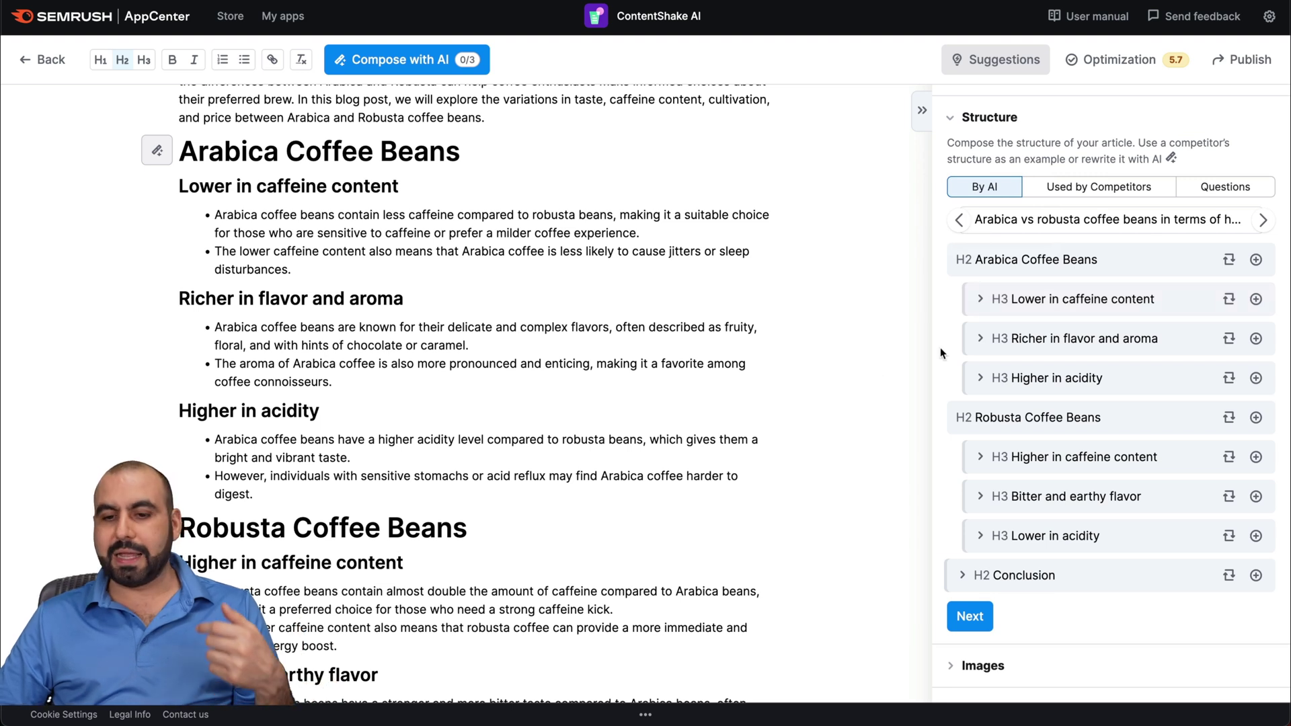
pyautogui.click(979, 298)
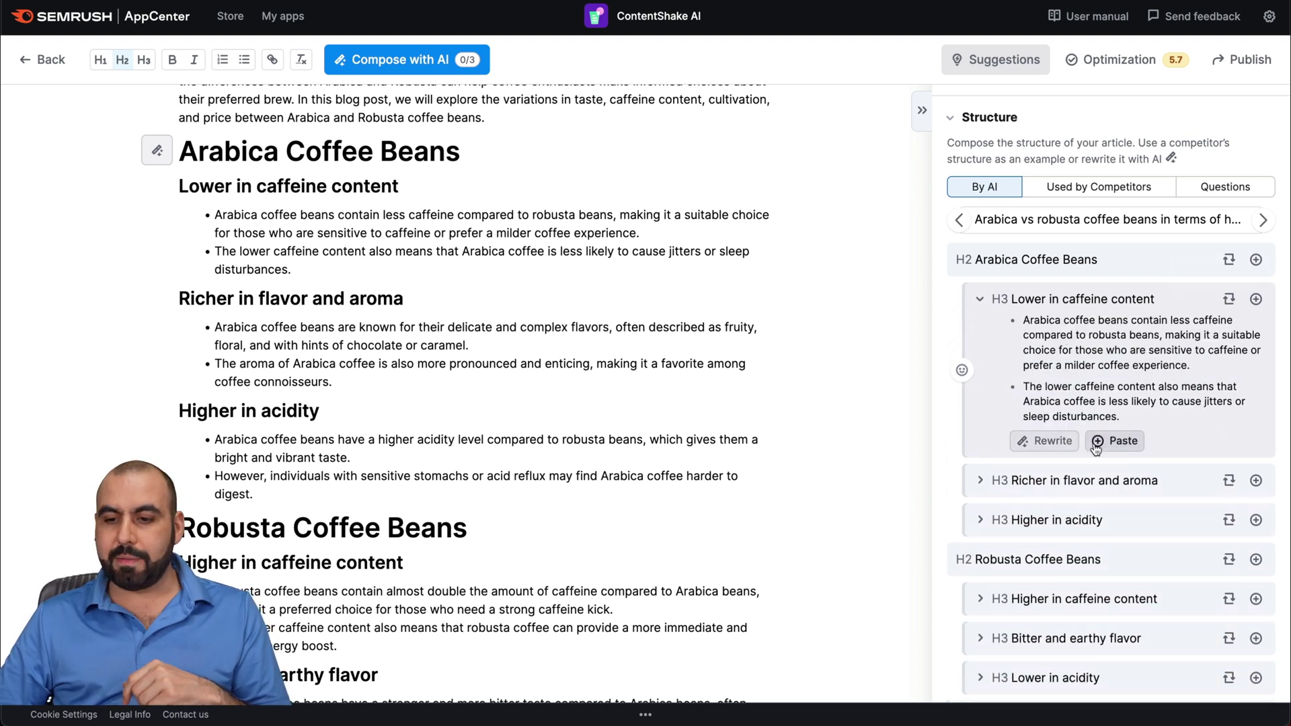
pyautogui.click(982, 301)
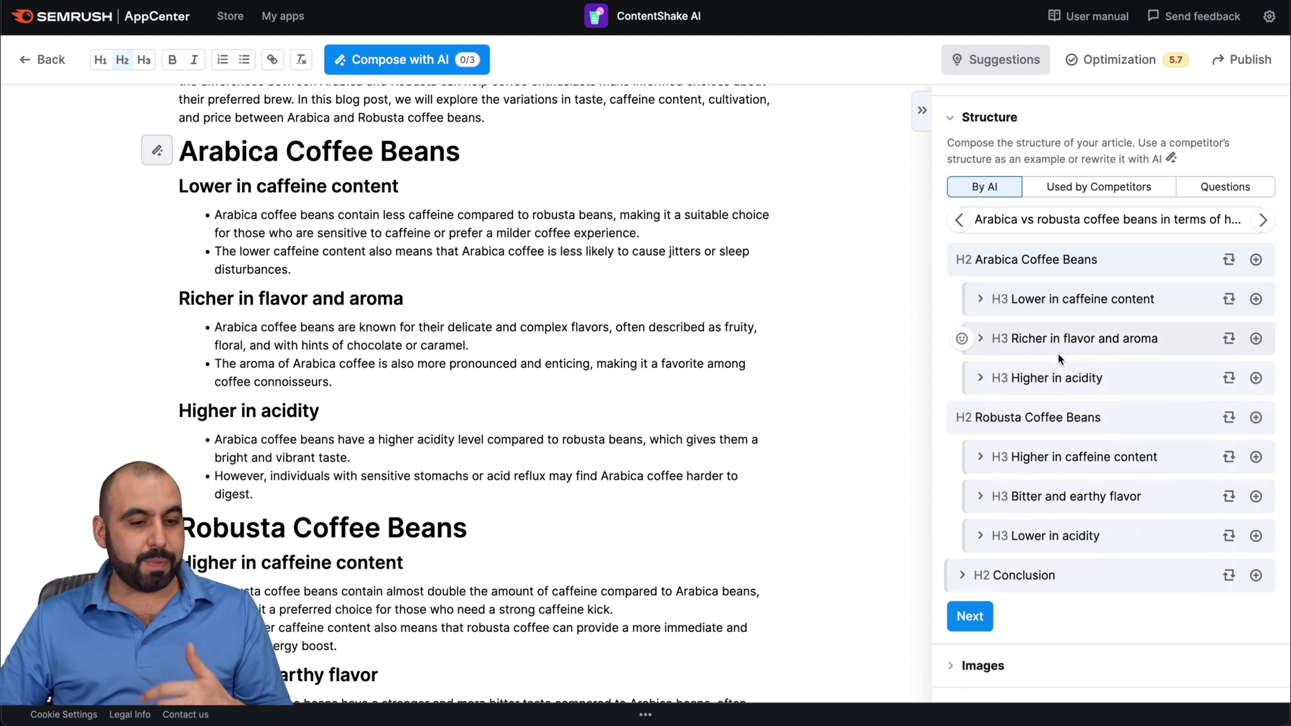
pyautogui.scroll(-1, 1064, 463)
pyautogui.scroll(-3, 1064, 462)
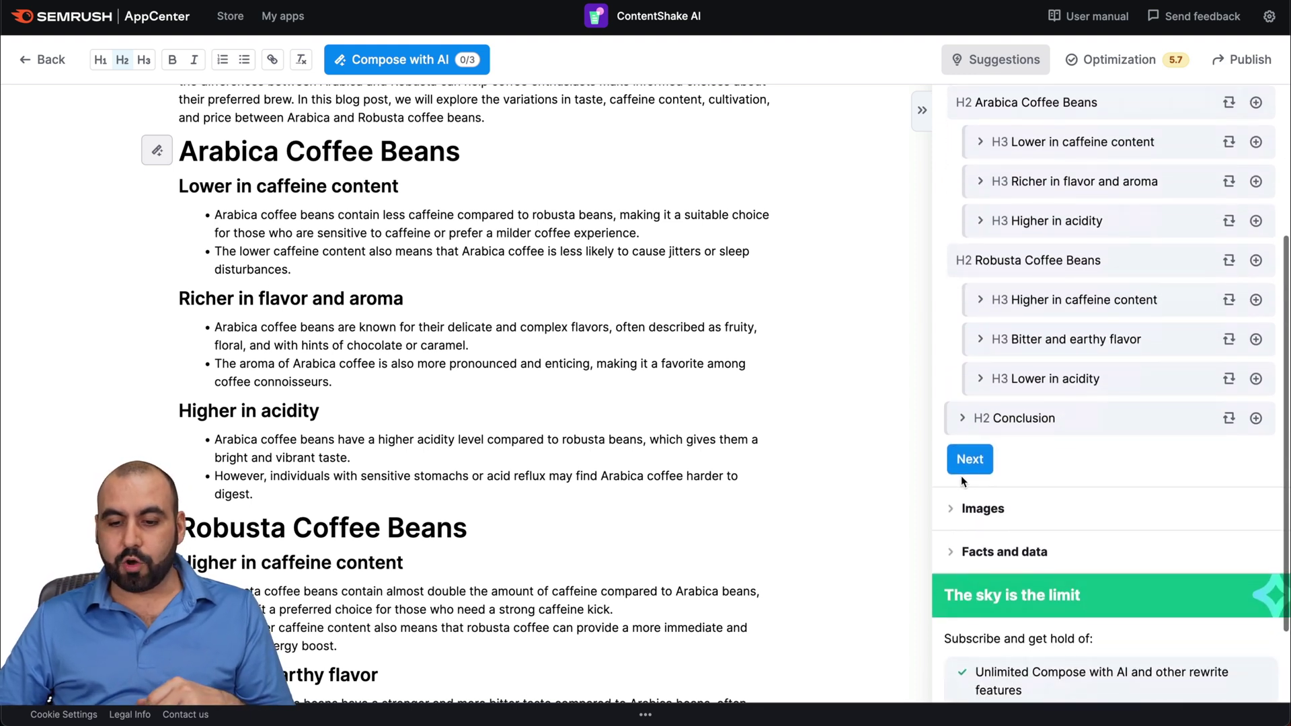
pyautogui.click(962, 471)
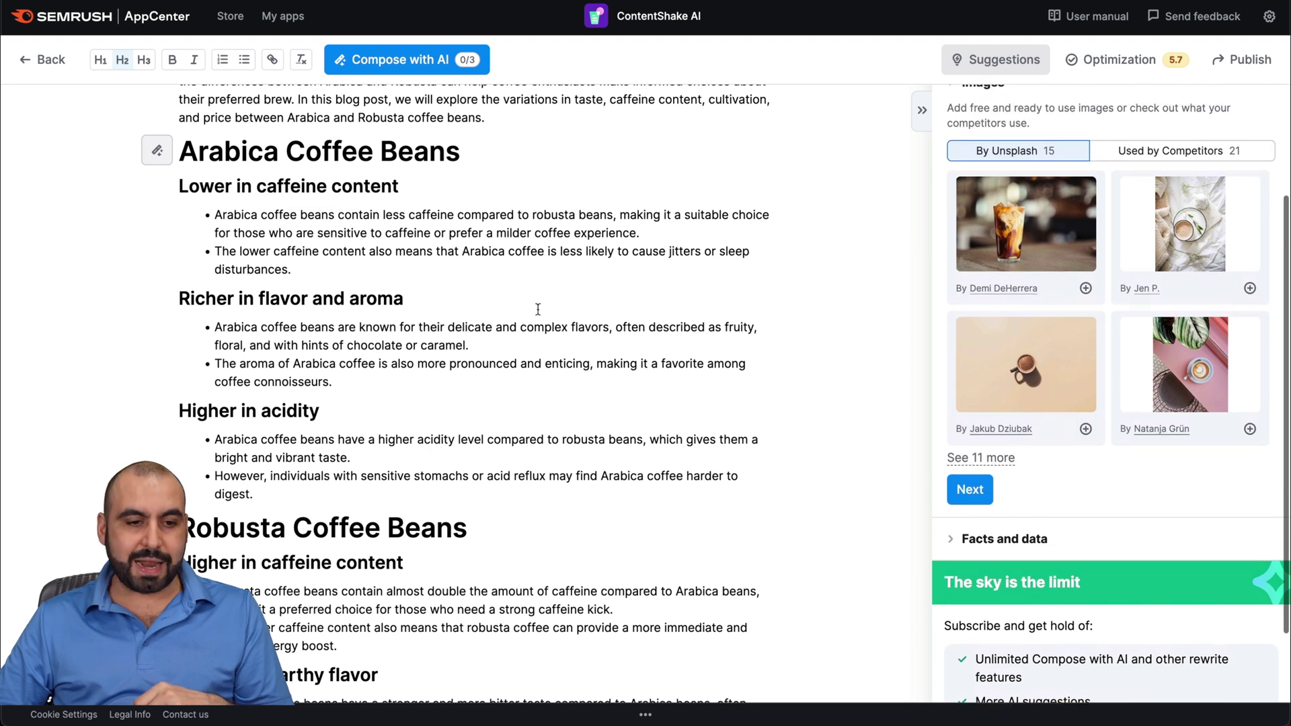
# Insert the top-down coffee-cup Unsplash photo on a new line below the introduction.
pyautogui.scroll(2, 585, 308)
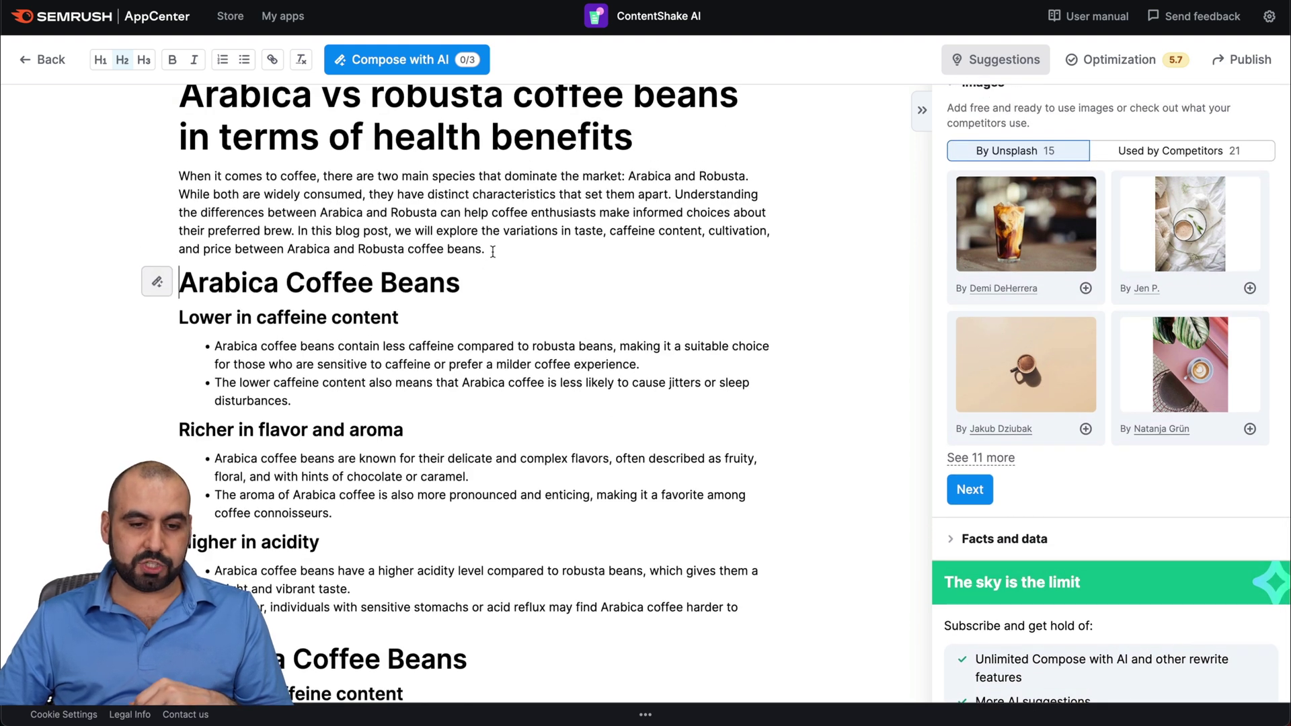
pyautogui.click(493, 252)
pyautogui.press('Return')
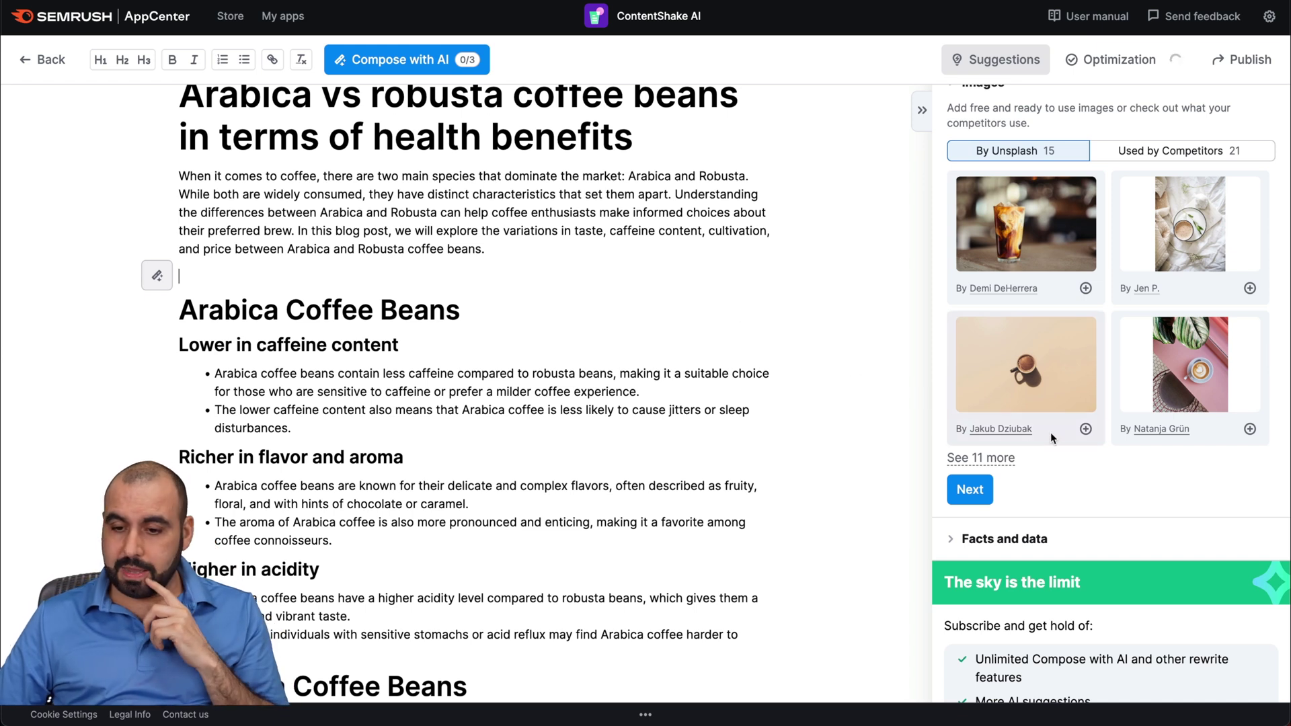
pyautogui.click(1085, 429)
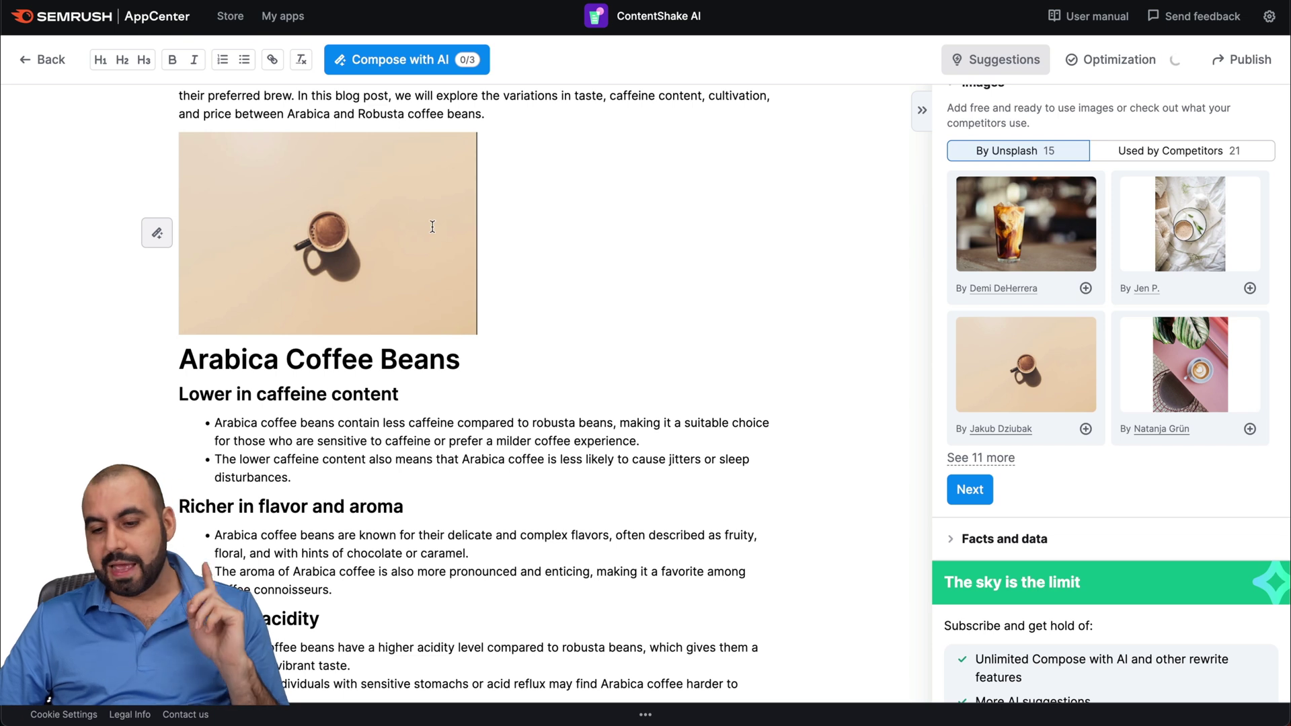
pyautogui.click(955, 490)
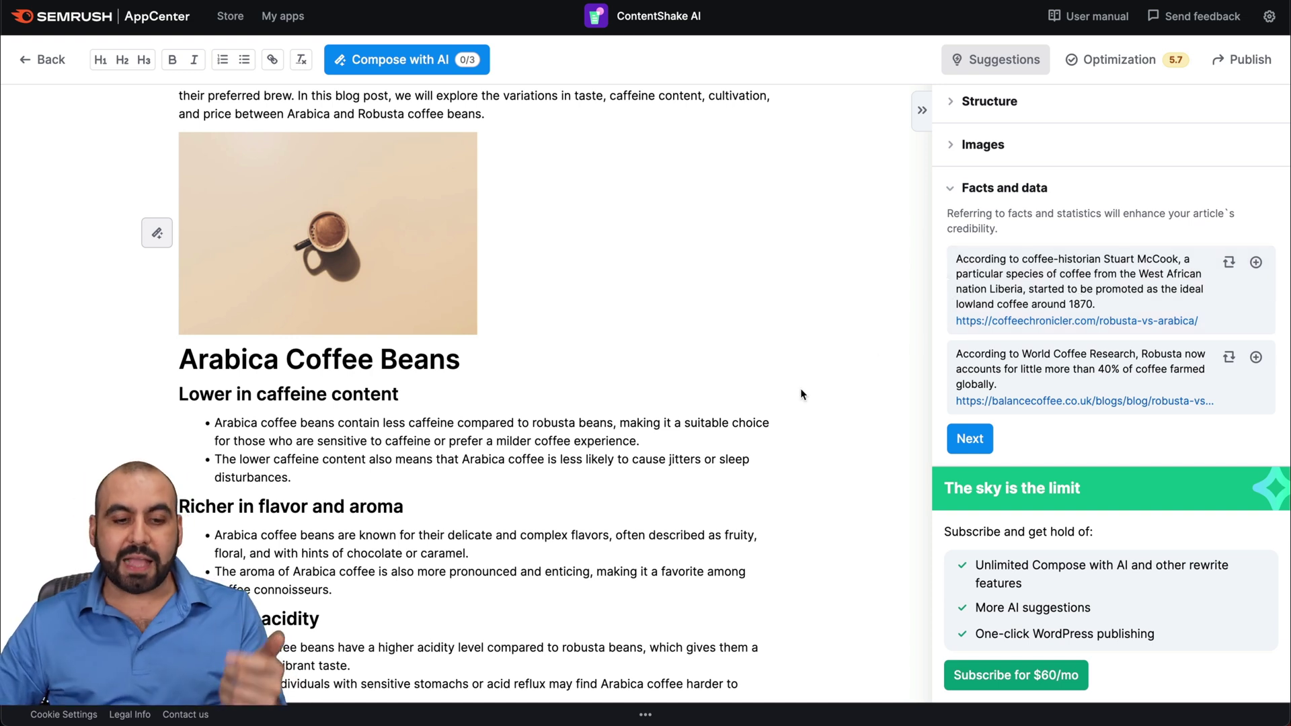
# Append the sourced coffee-historian fact after the Conclusion and check the Good 6.4/10 score.
pyautogui.scroll(-9, 800, 388)
pyautogui.click(496, 585)
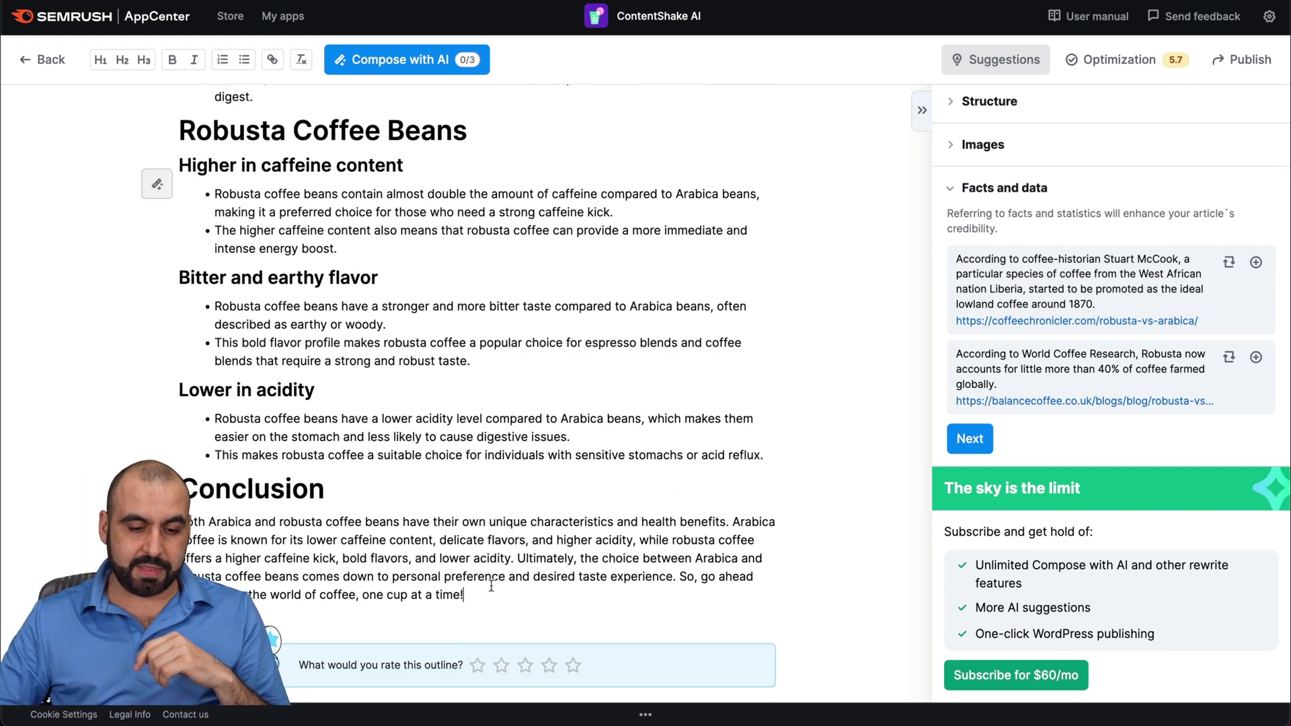
pyautogui.press('Return')
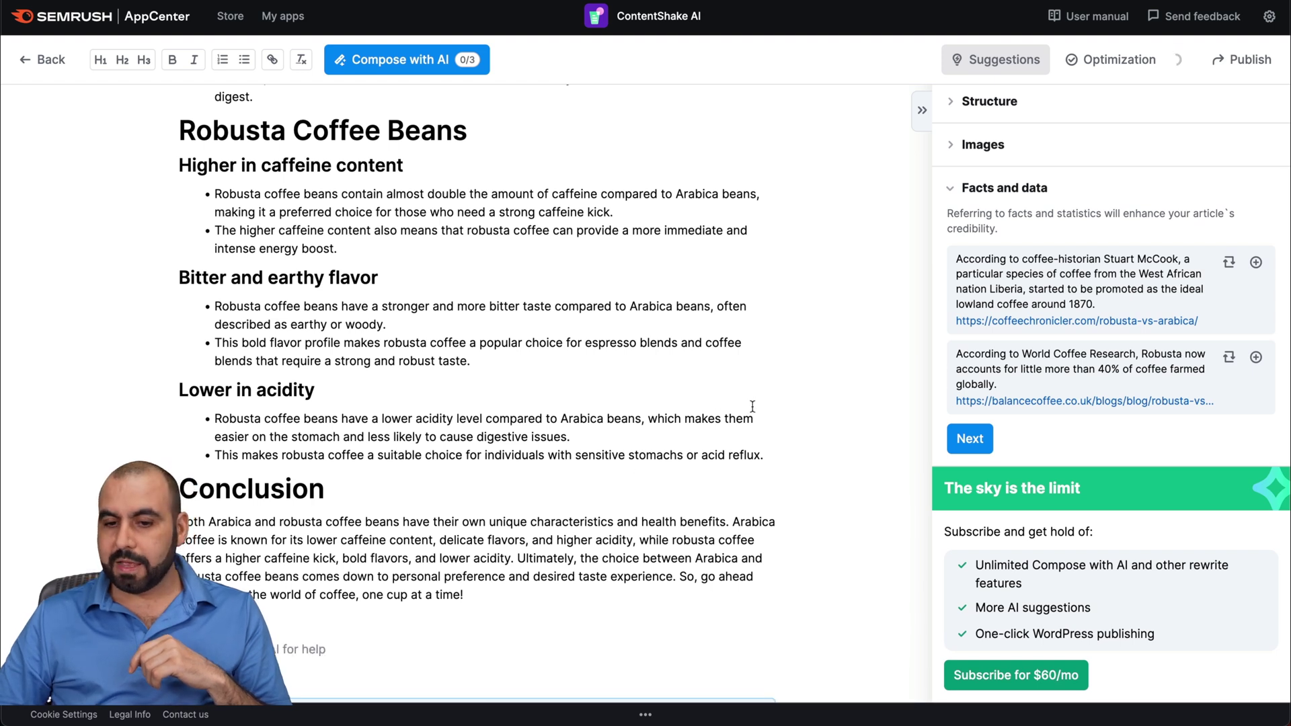
pyautogui.scroll(-1, 807, 350)
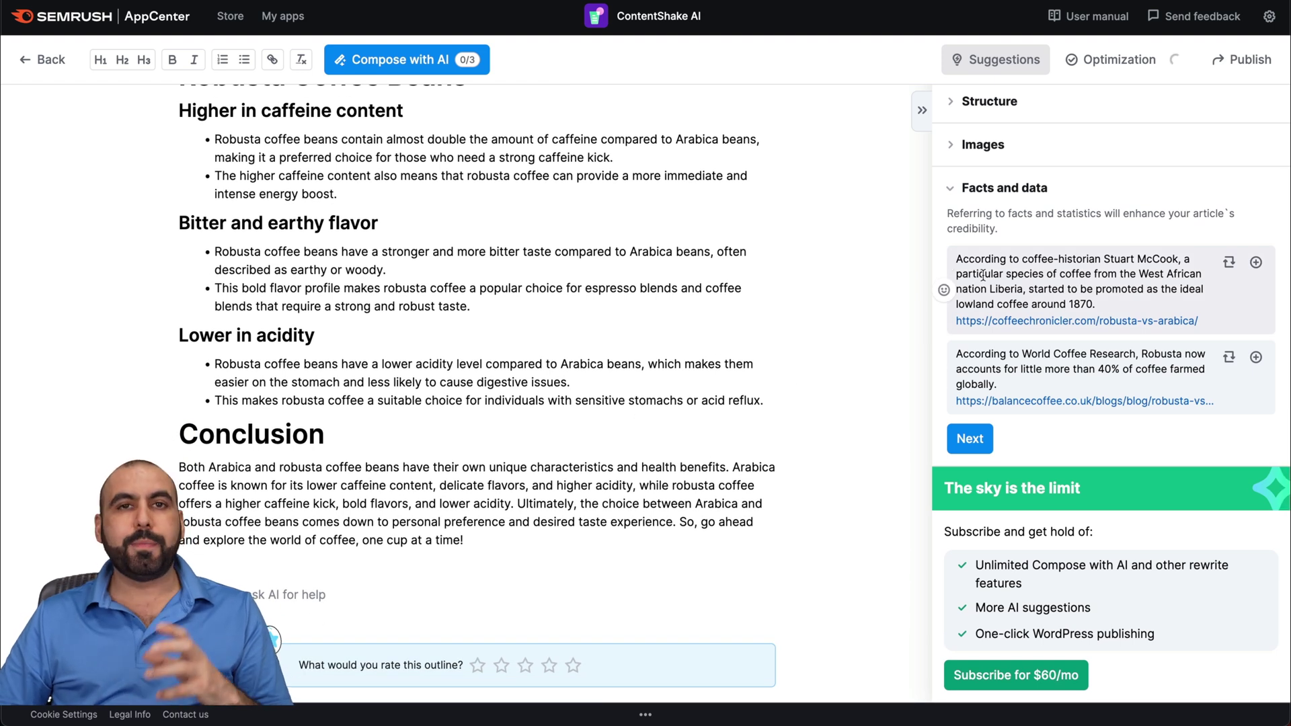
pyautogui.click(1255, 263)
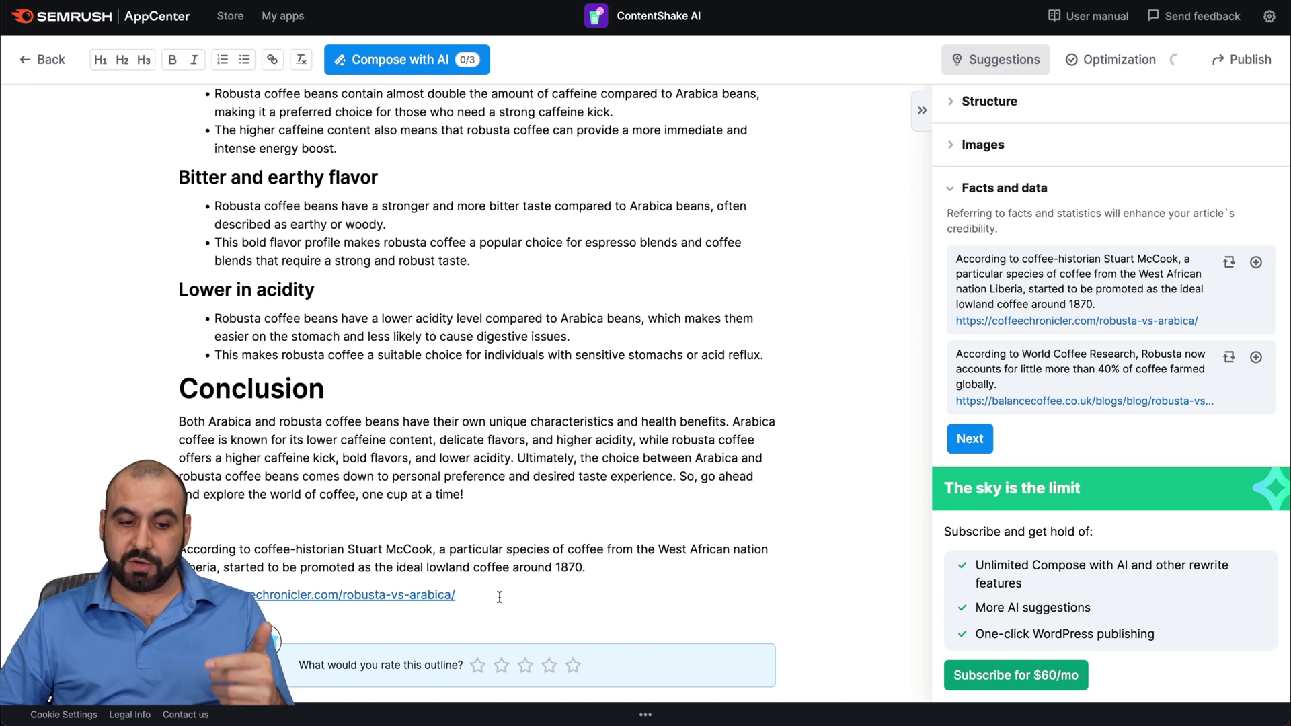
pyautogui.click(1119, 59)
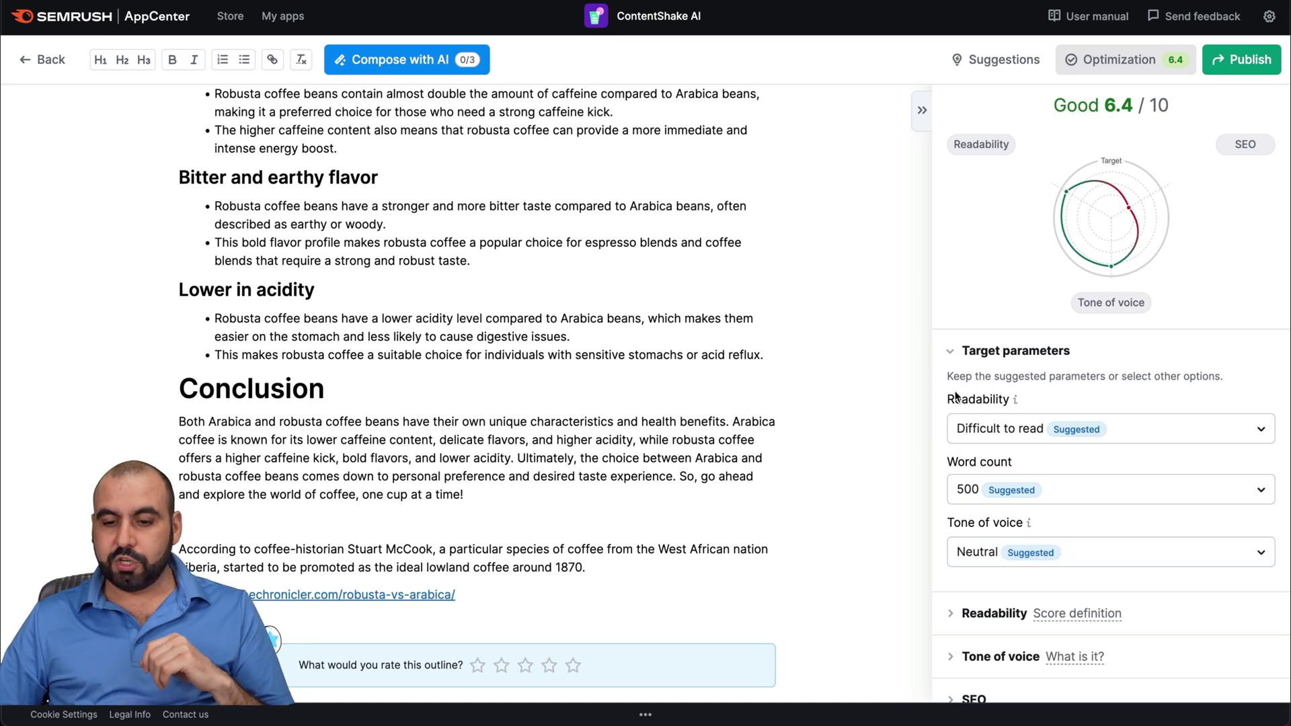
# Set the target word count to 2,000.
pyautogui.scroll(-1, 1073, 471)
pyautogui.click(1074, 452)
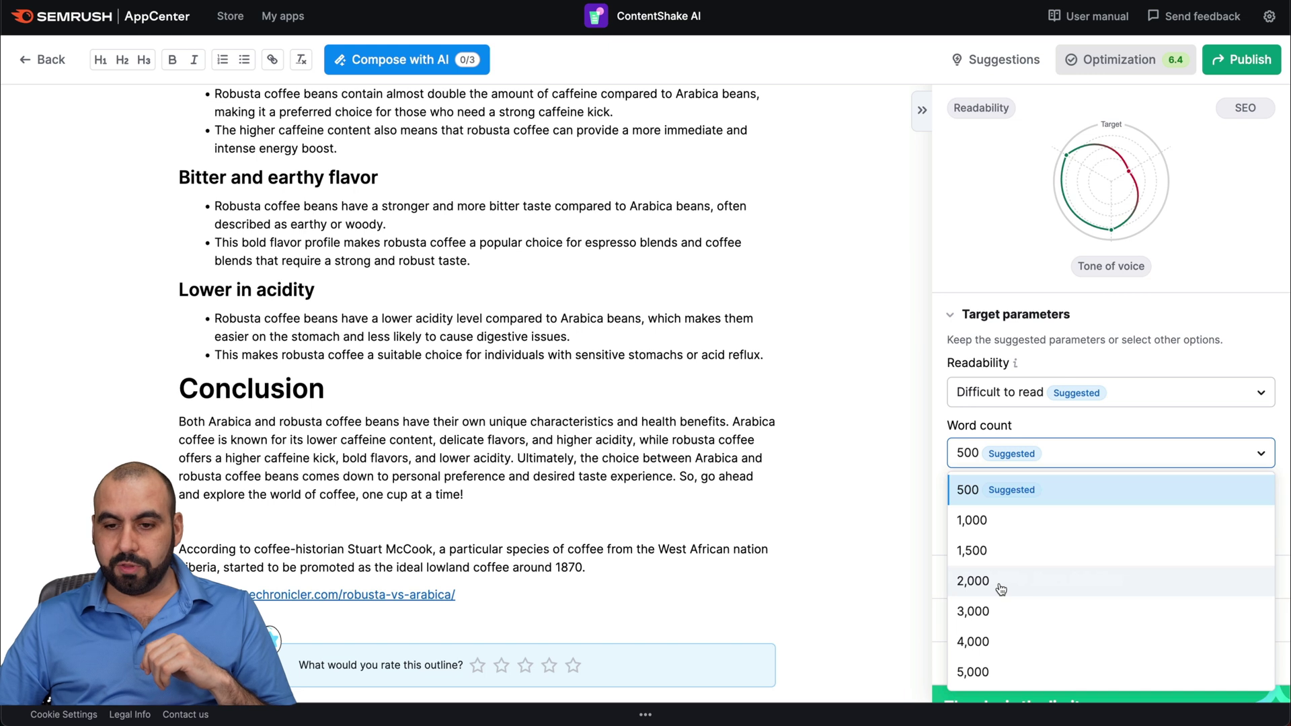
pyautogui.click(955, 259)
pyautogui.scroll(1, 955, 235)
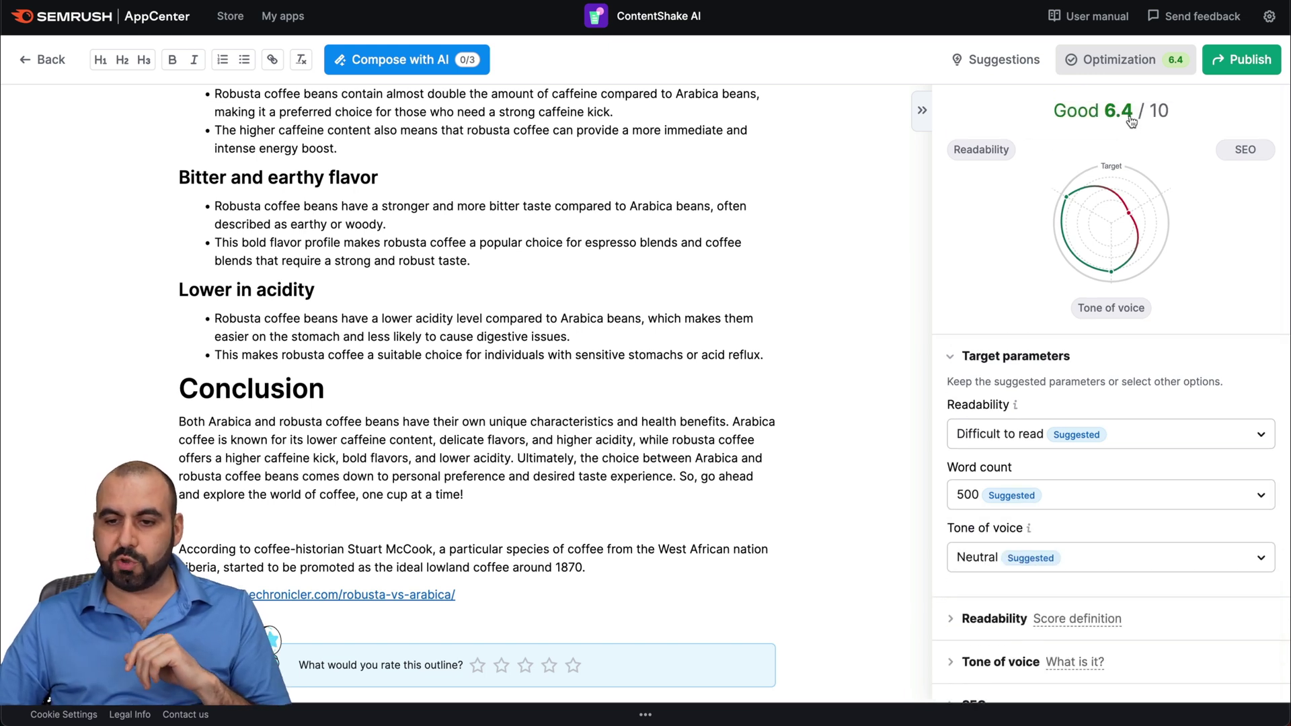
pyautogui.moveTo(1116, 121)
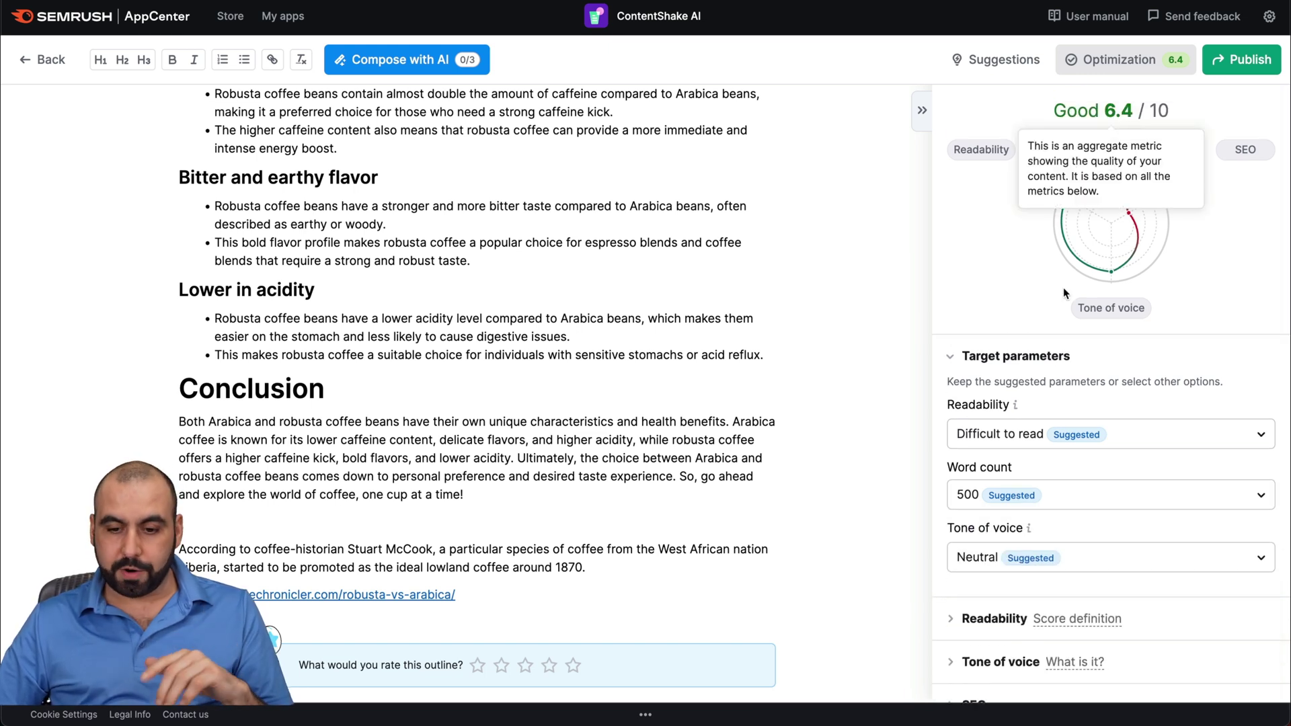
pyautogui.click(1050, 496)
pyautogui.scroll(-1, 1044, 605)
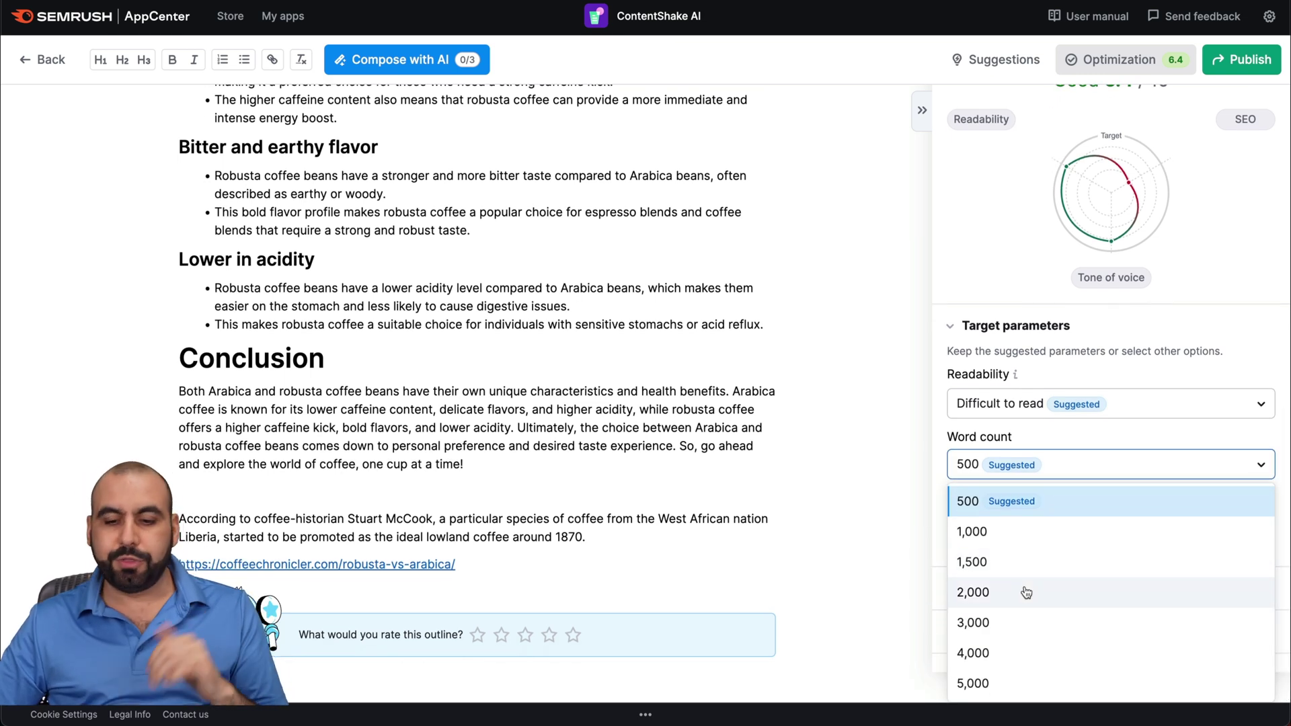
pyautogui.click(1026, 593)
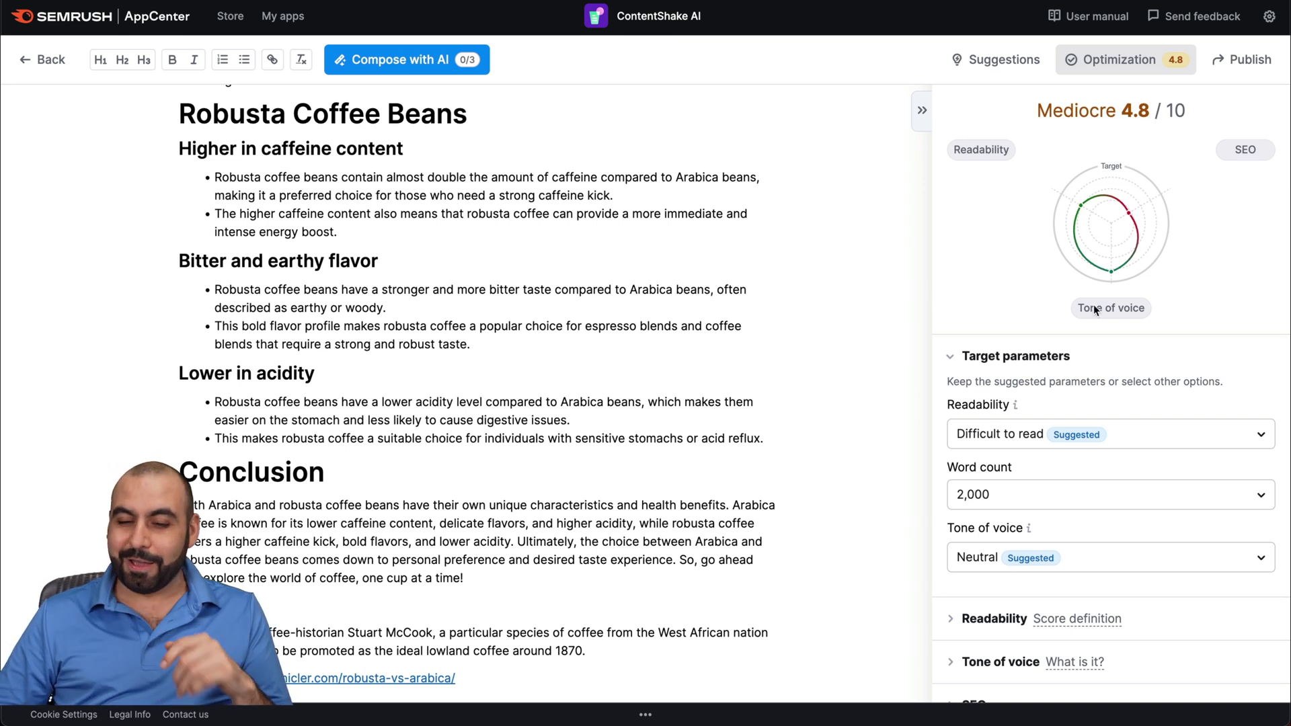
# Set the readability target to Plain language and keep the Neutral tone of voice.
pyautogui.click(1027, 445)
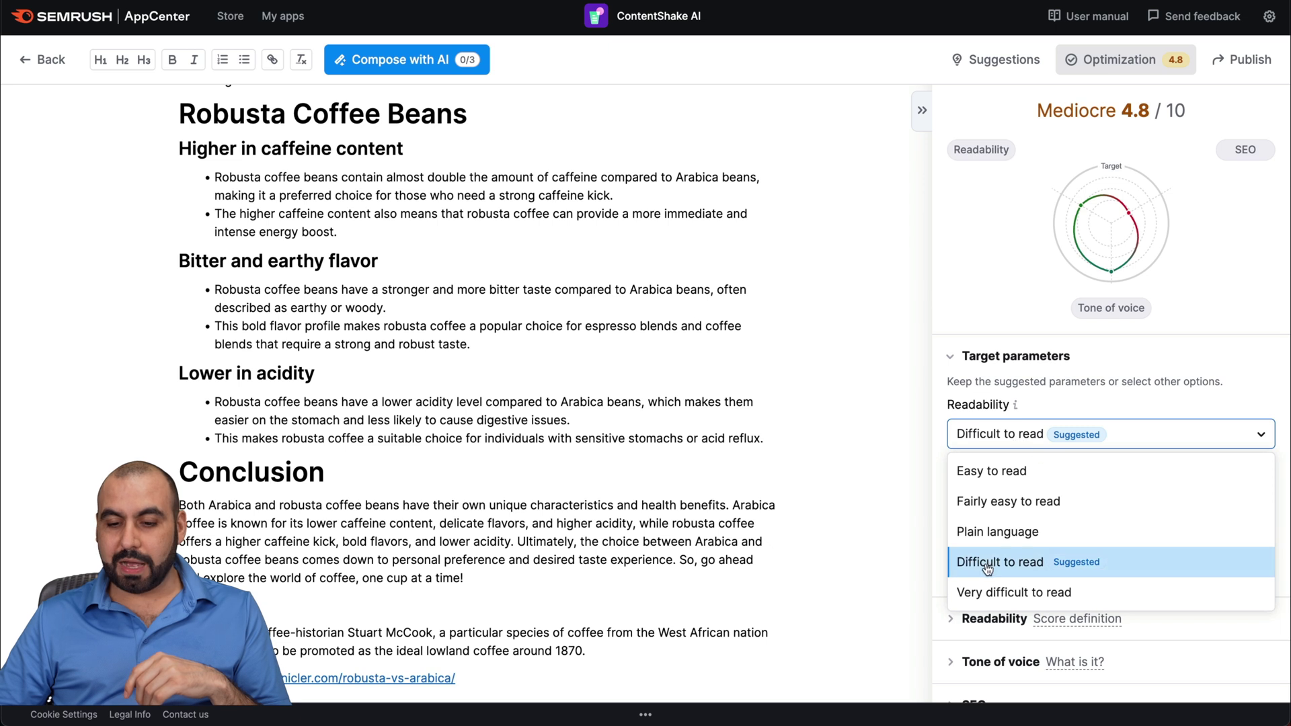
pyautogui.click(1050, 535)
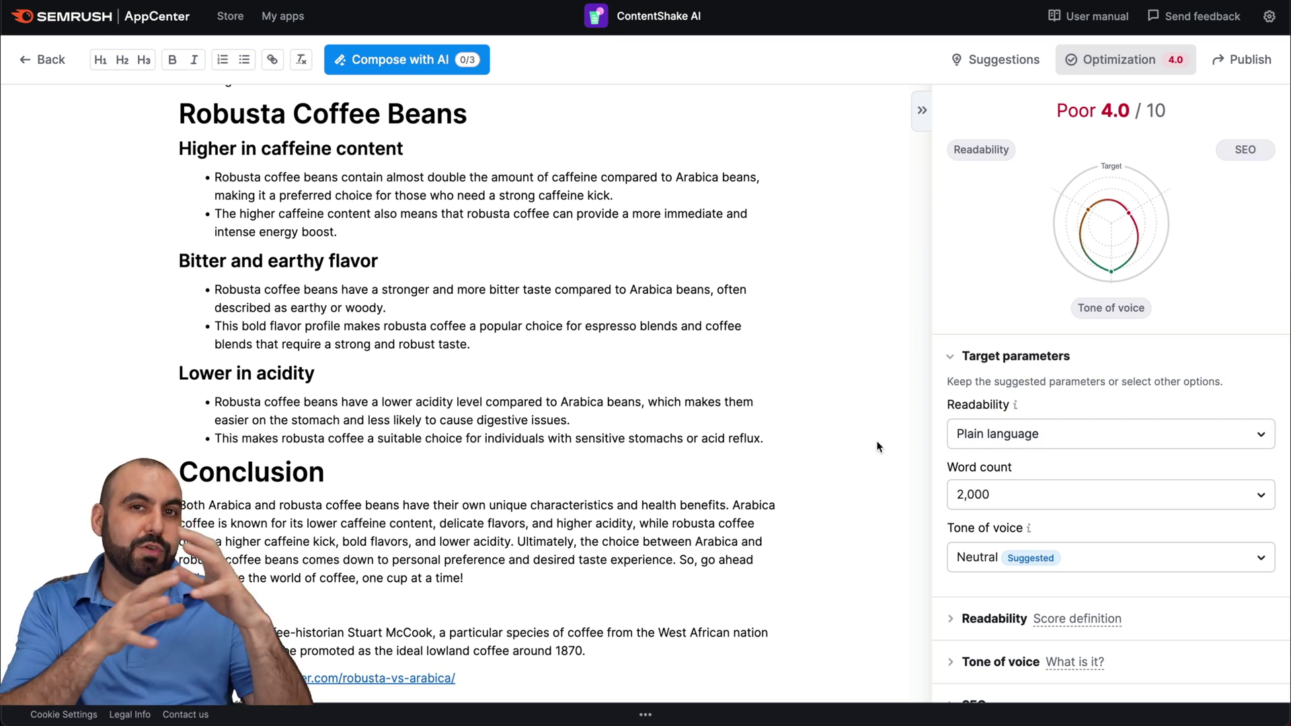
pyautogui.scroll(-3, 1069, 474)
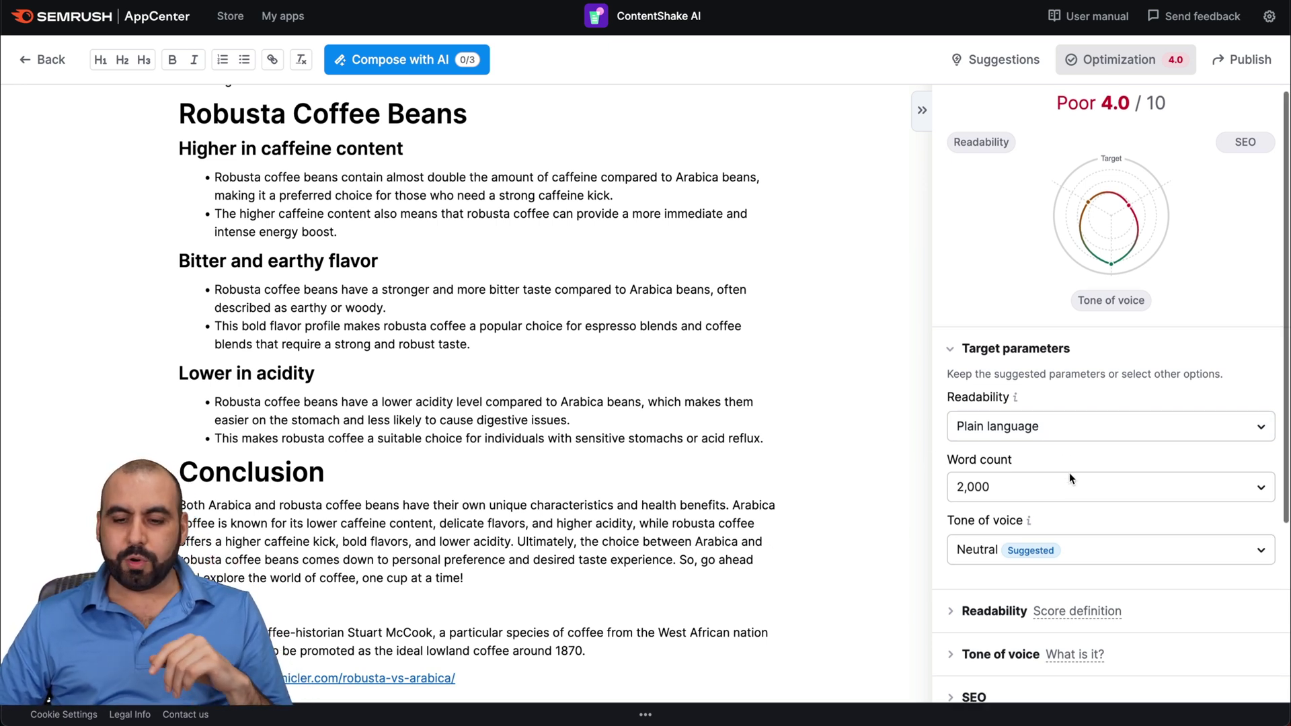
pyautogui.click(1118, 381)
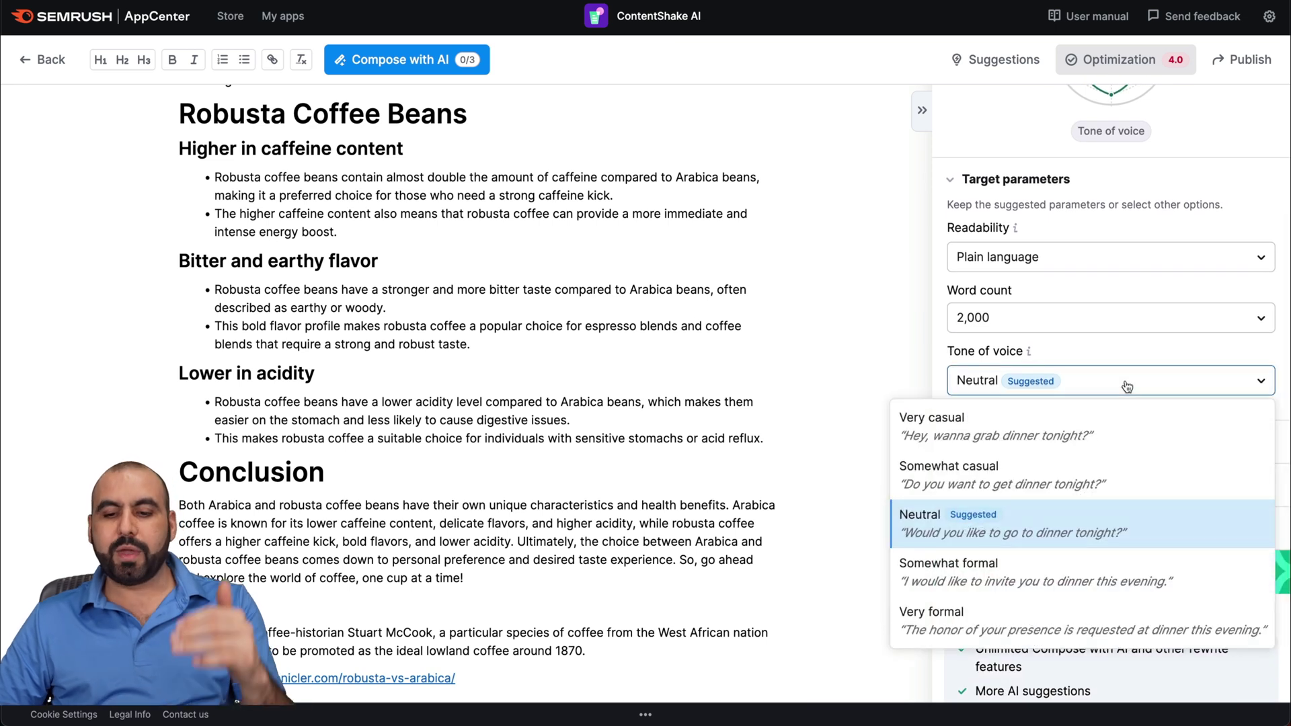
pyautogui.click(944, 349)
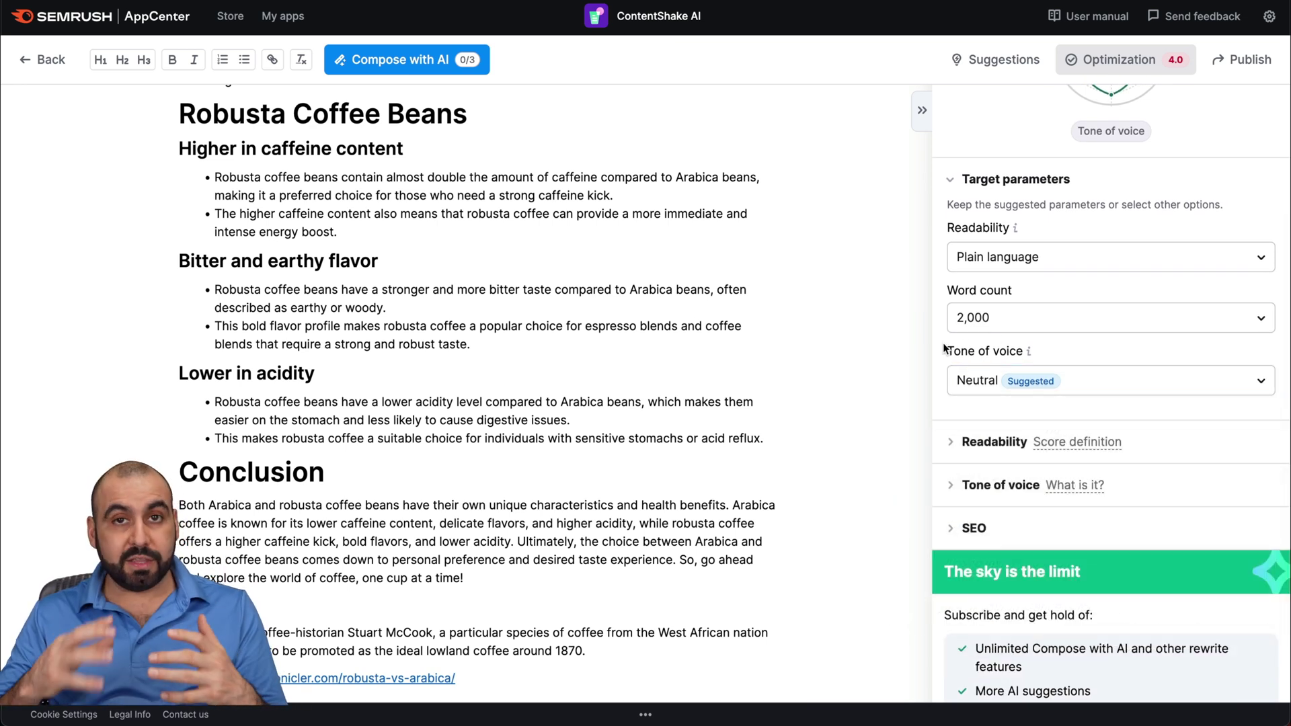
pyautogui.scroll(3, 1009, 303)
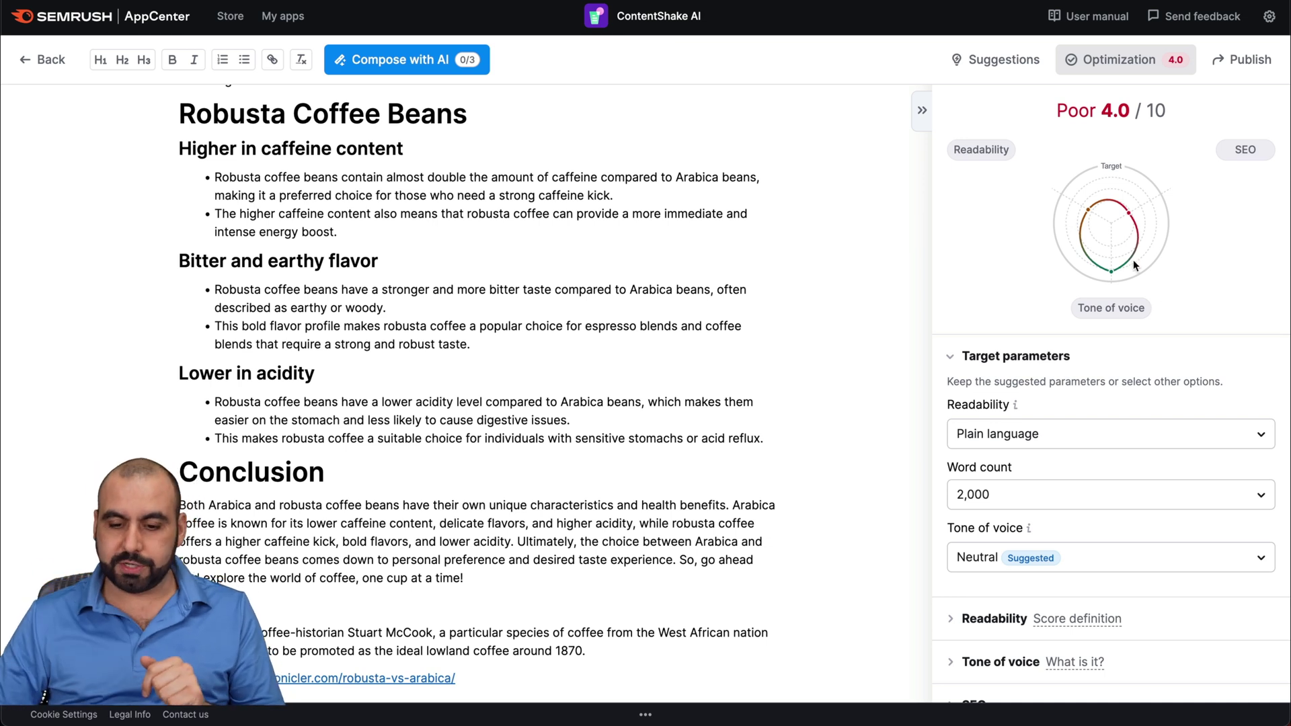
pyautogui.scroll(-4, 1123, 409)
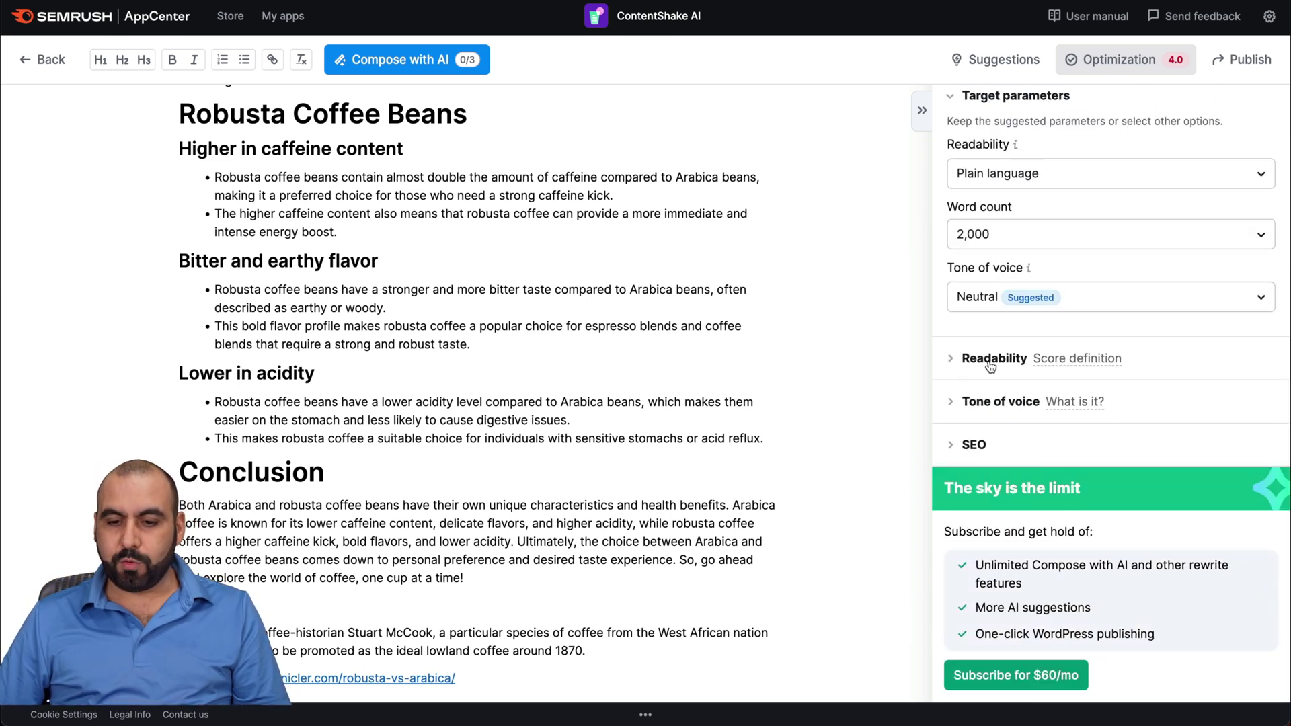
# Review readability details, the Somewhat formal 84% tone rating, and the two-keyword SEO requirement.
pyautogui.click(990, 362)
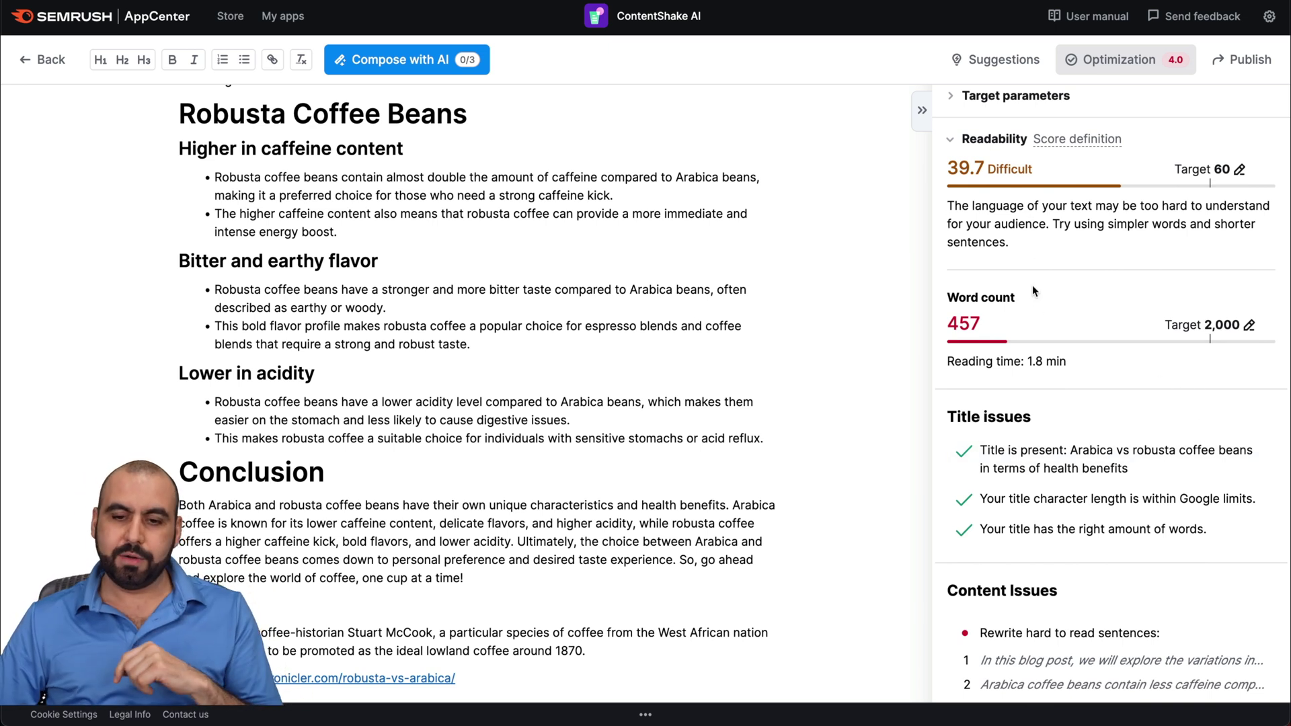
pyautogui.scroll(-3, 1033, 292)
pyautogui.scroll(-4, 1020, 343)
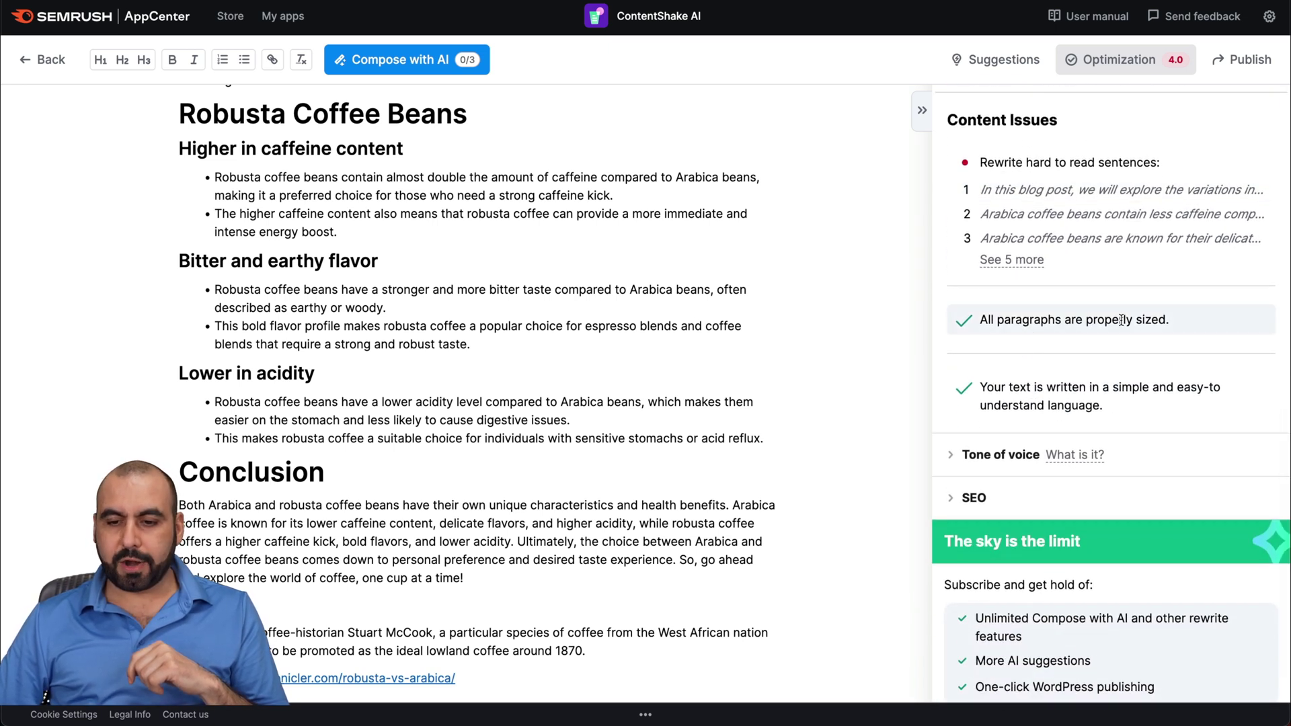
pyautogui.scroll(-1, 1151, 345)
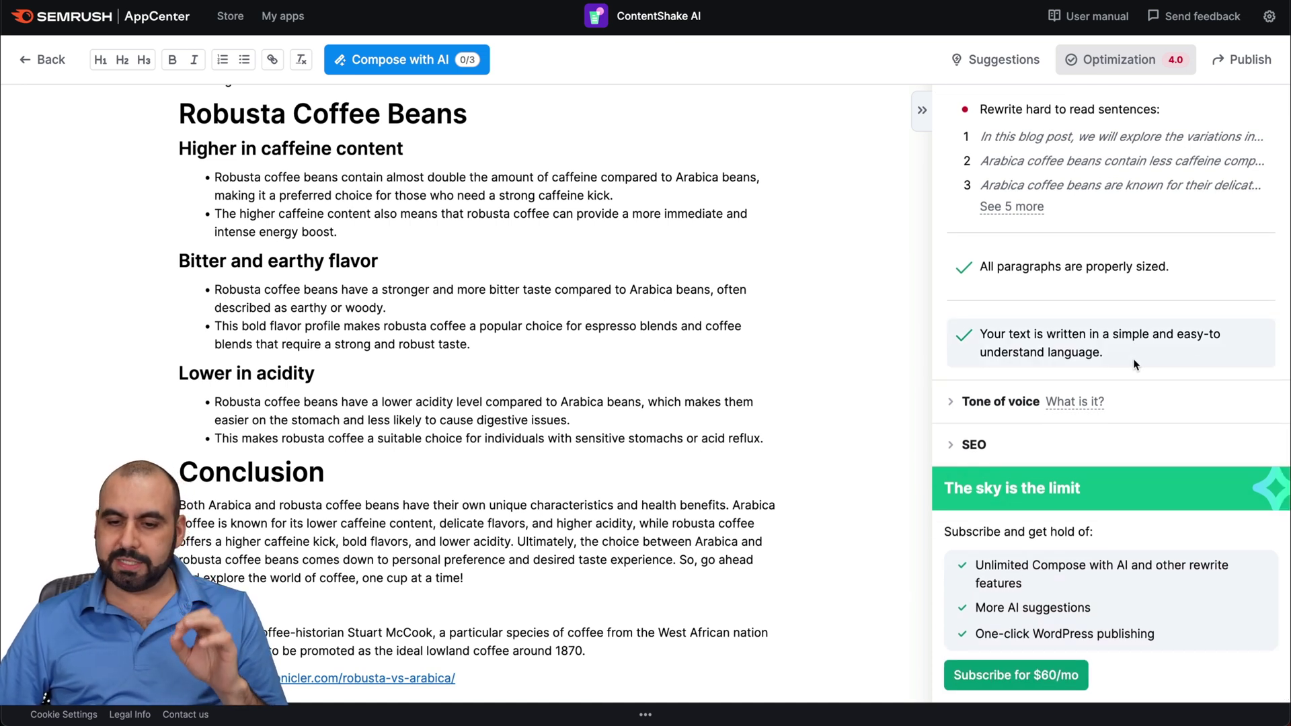
pyautogui.click(995, 402)
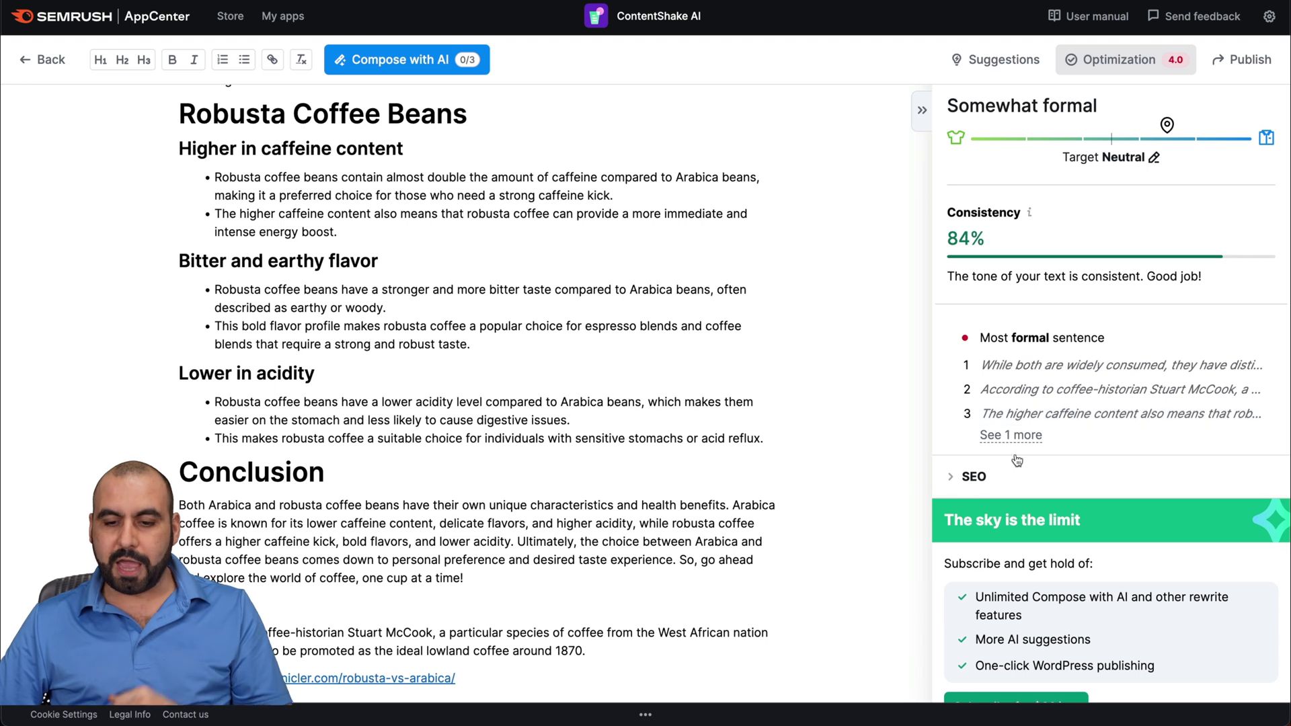
pyautogui.click(976, 478)
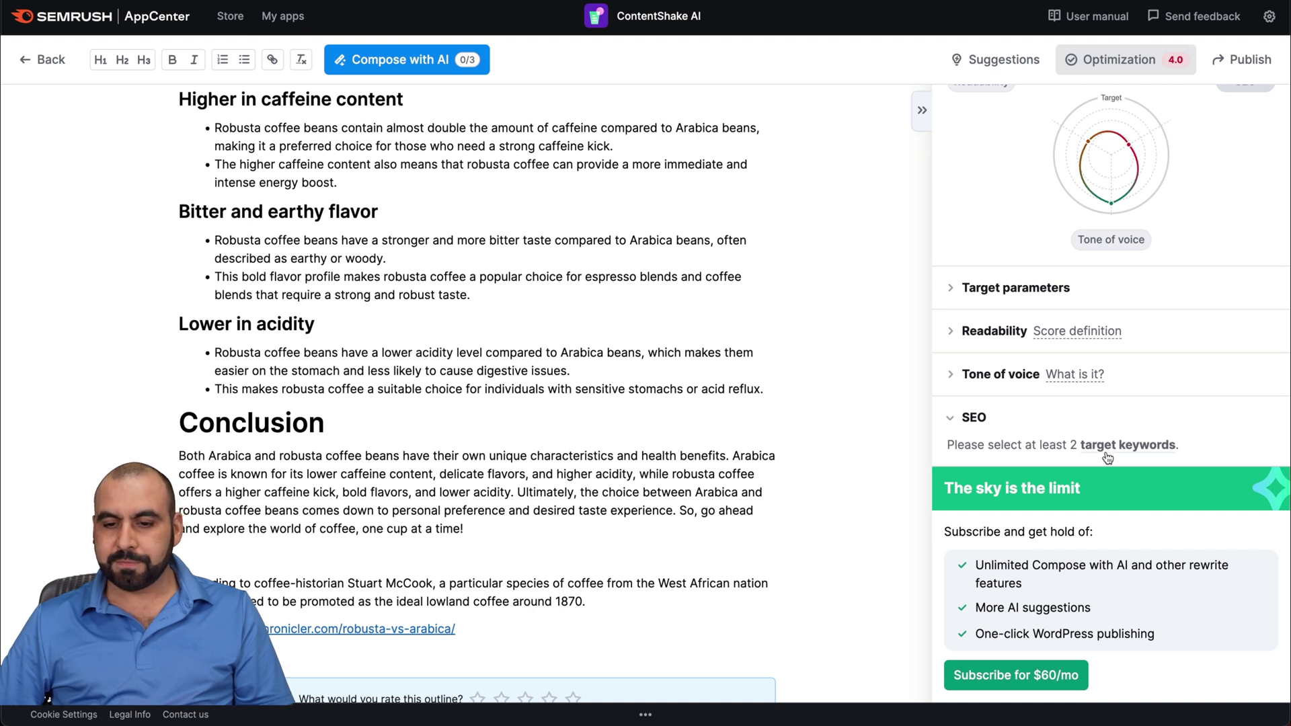
pyautogui.scroll(1, 1108, 459)
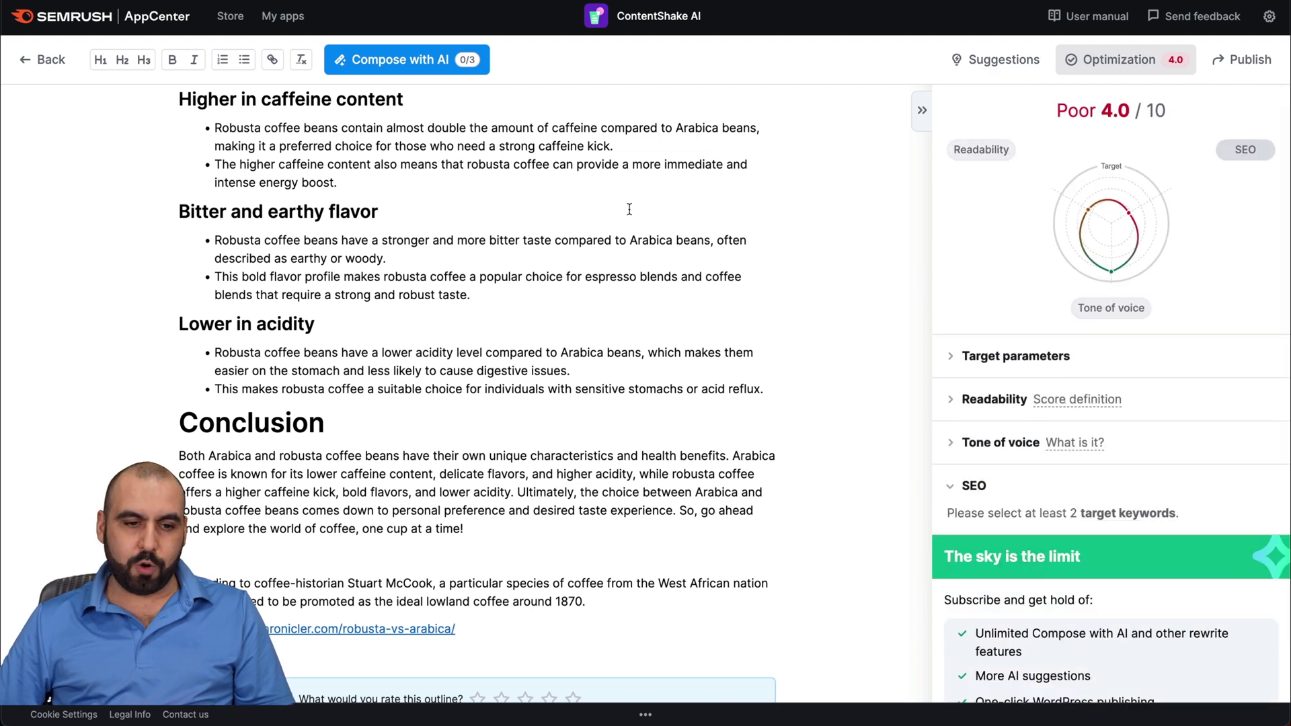
pyautogui.scroll(15, 497, 276)
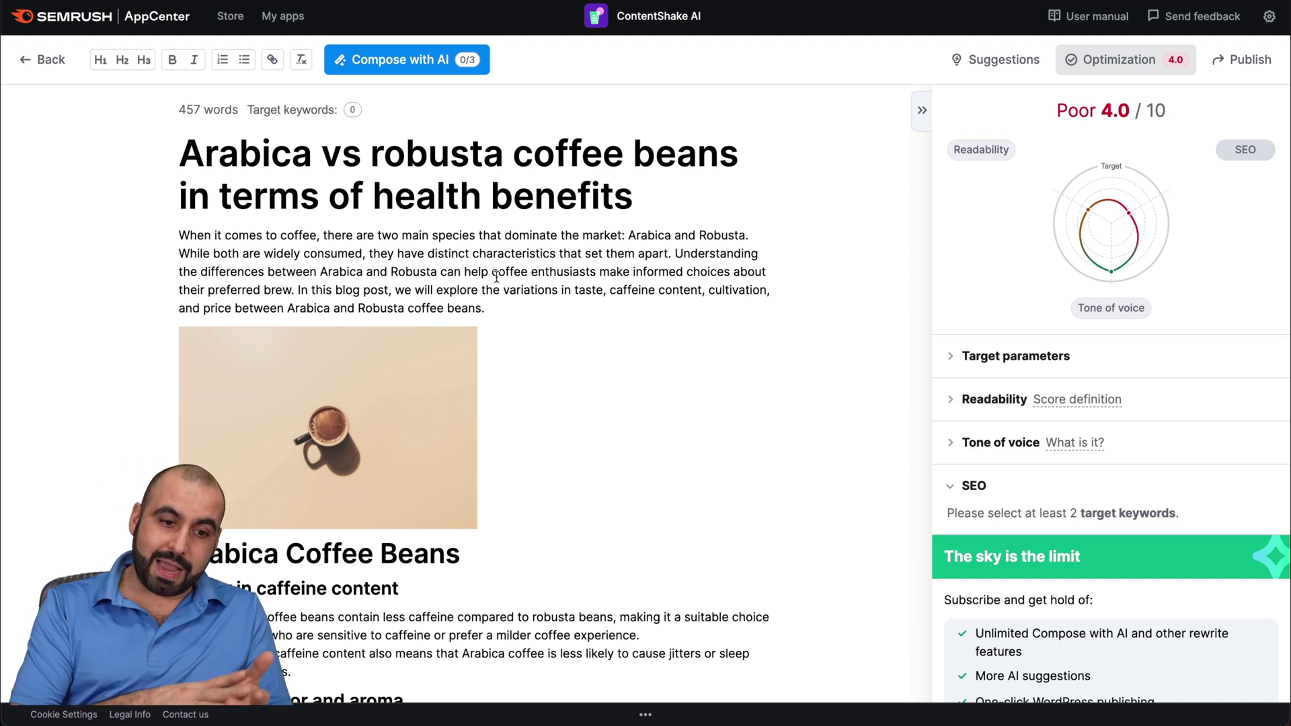
# Insert and accept an AI-composed Arabica vs Robusta health benefits paragraph after the introduction, then select the sentences starting with 'Additionally'.
pyautogui.click(492, 310)
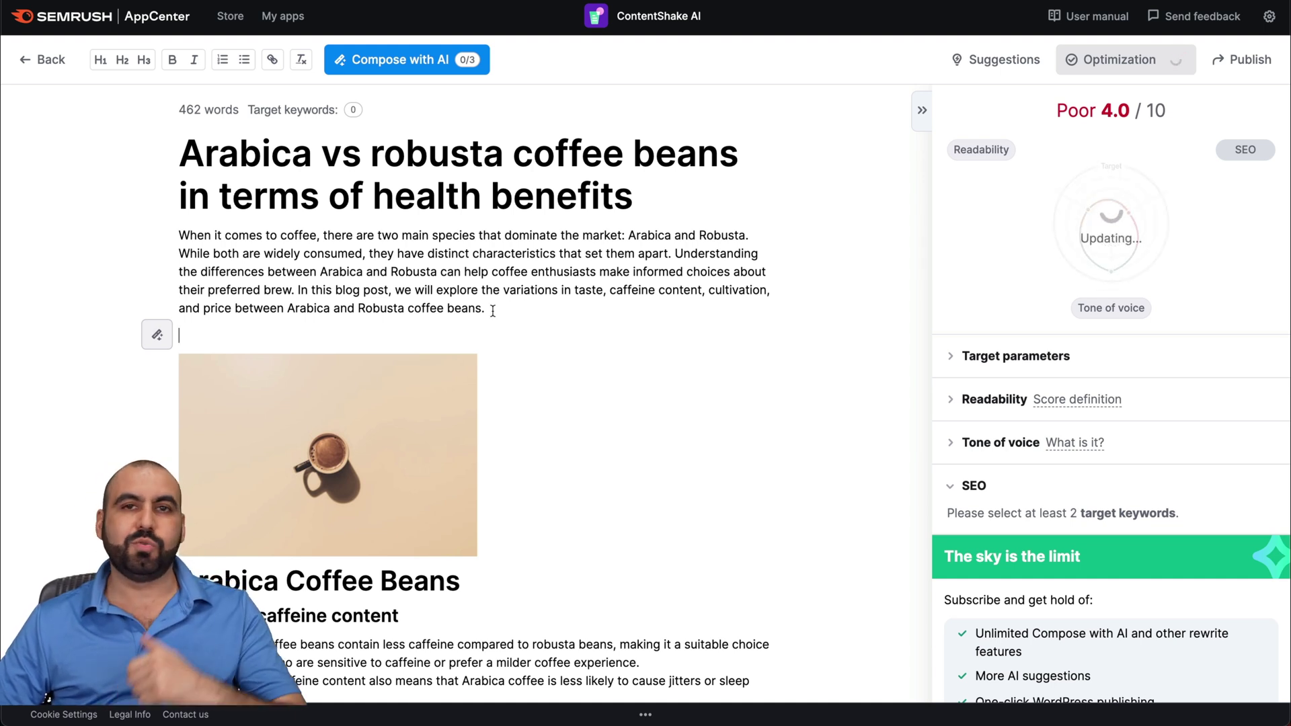
pyautogui.click(394, 62)
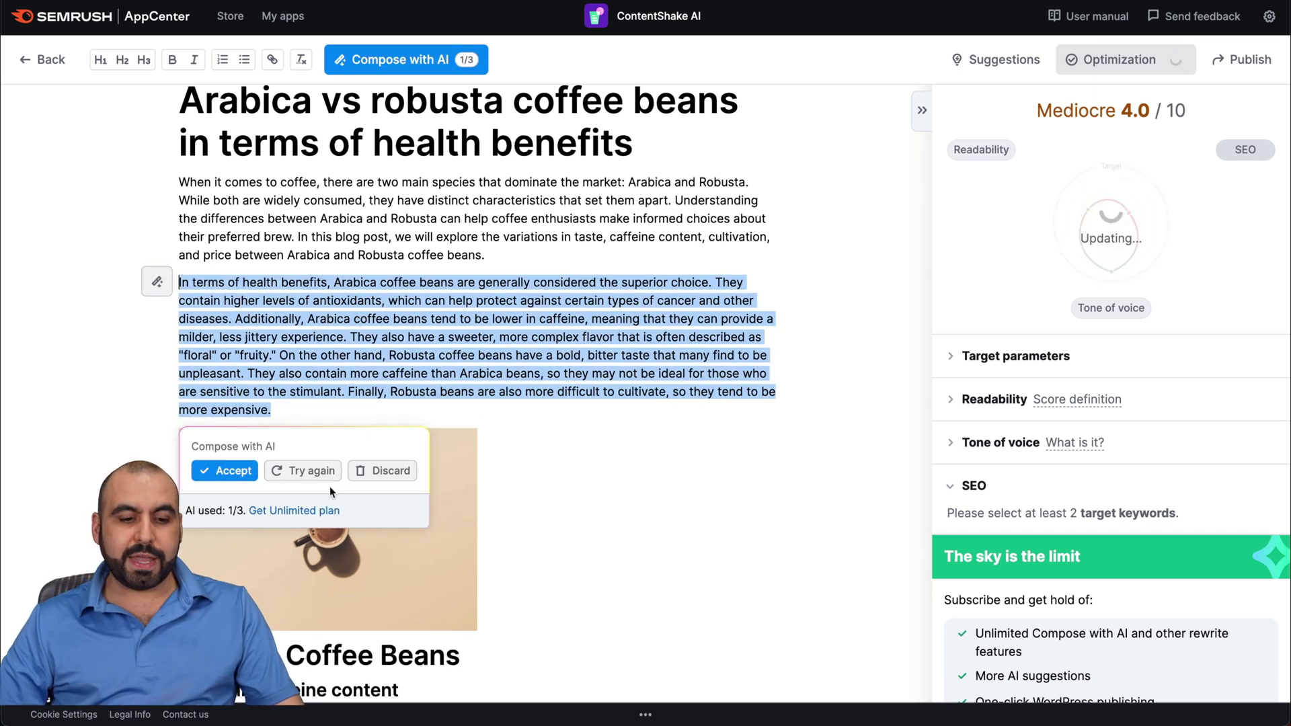
pyautogui.click(235, 471)
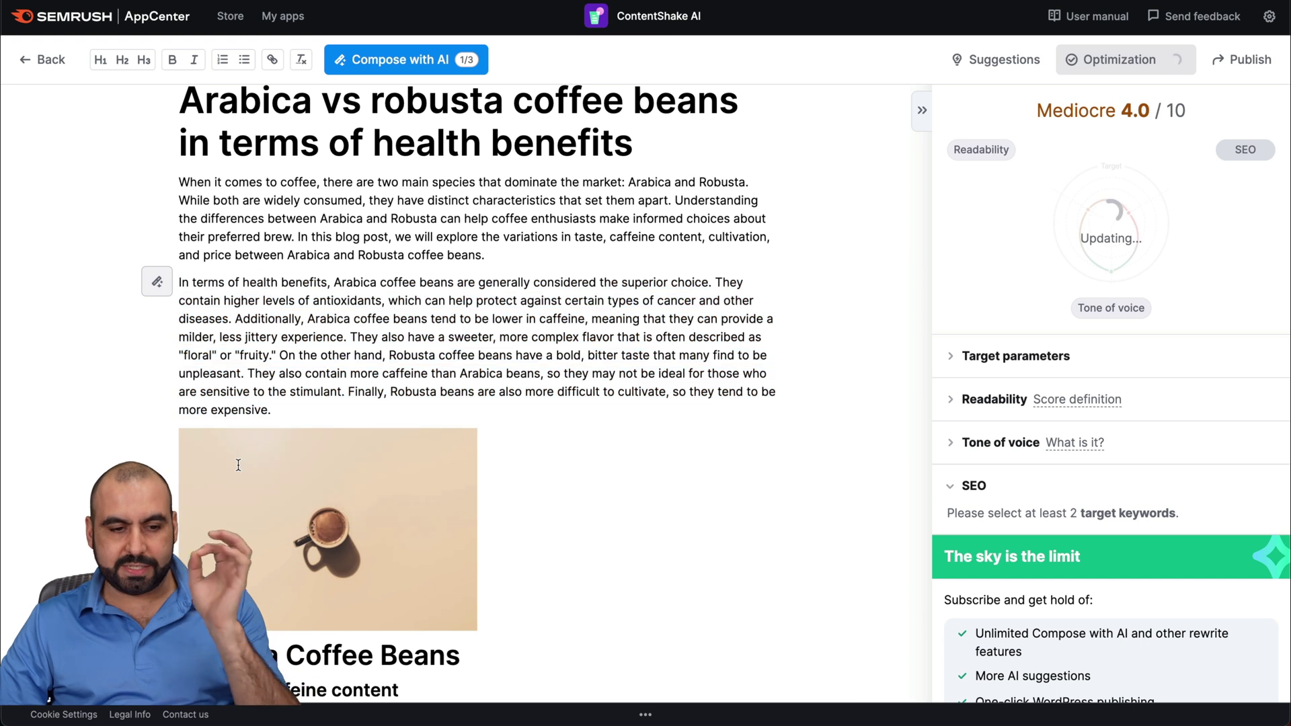
pyautogui.scroll(1, 323, 322)
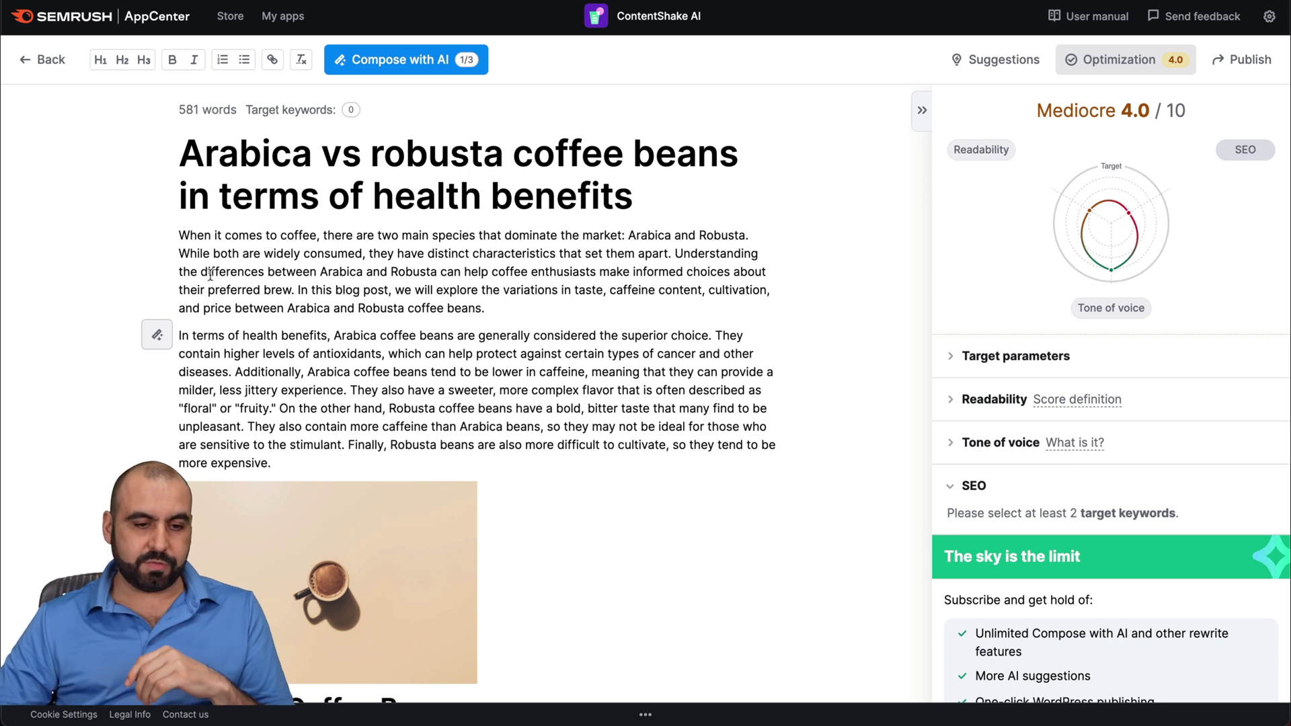
pyautogui.moveTo(236, 372); pyautogui.dragTo(245, 429)
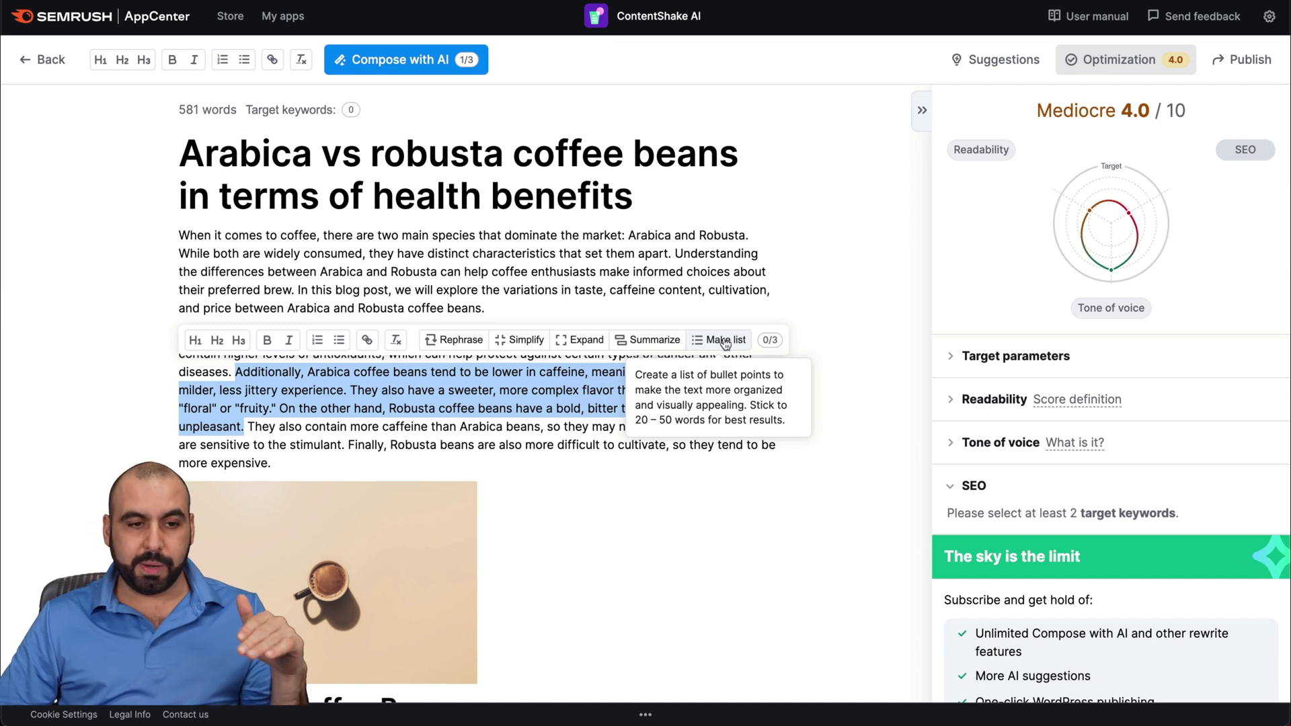
pyautogui.click(511, 408)
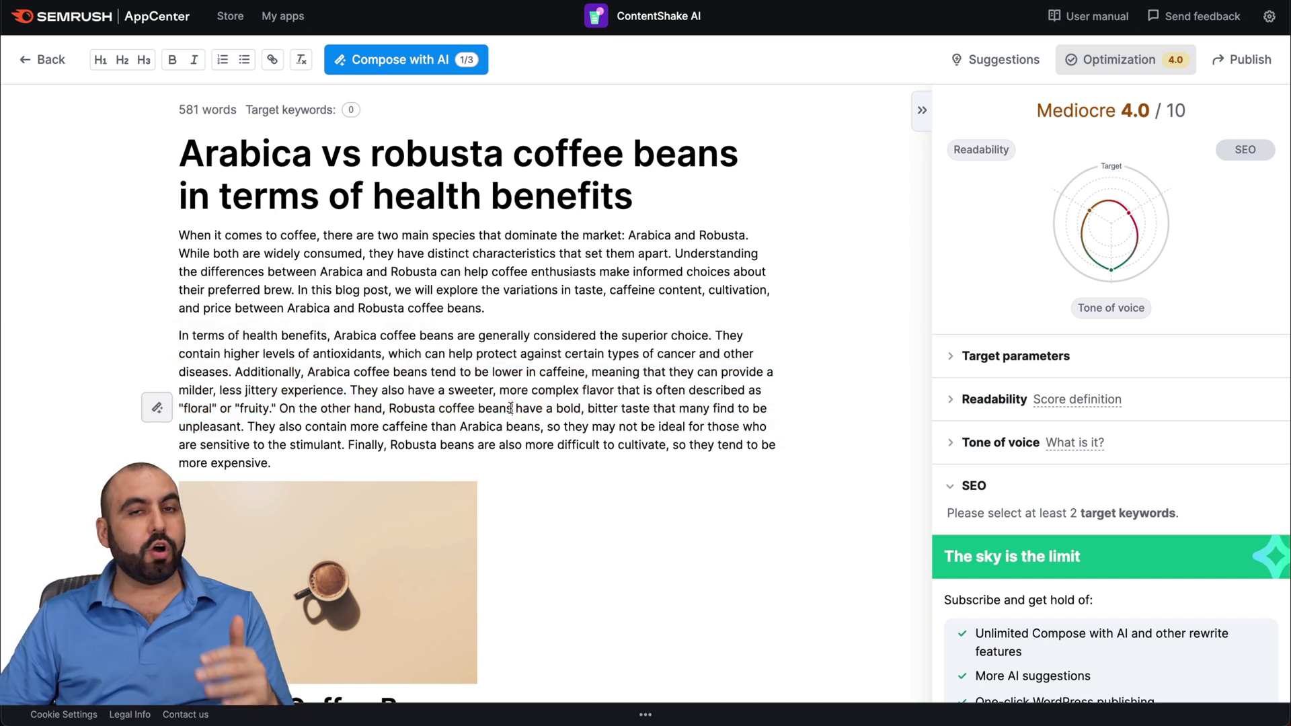
pyautogui.scroll(-10, 556, 491)
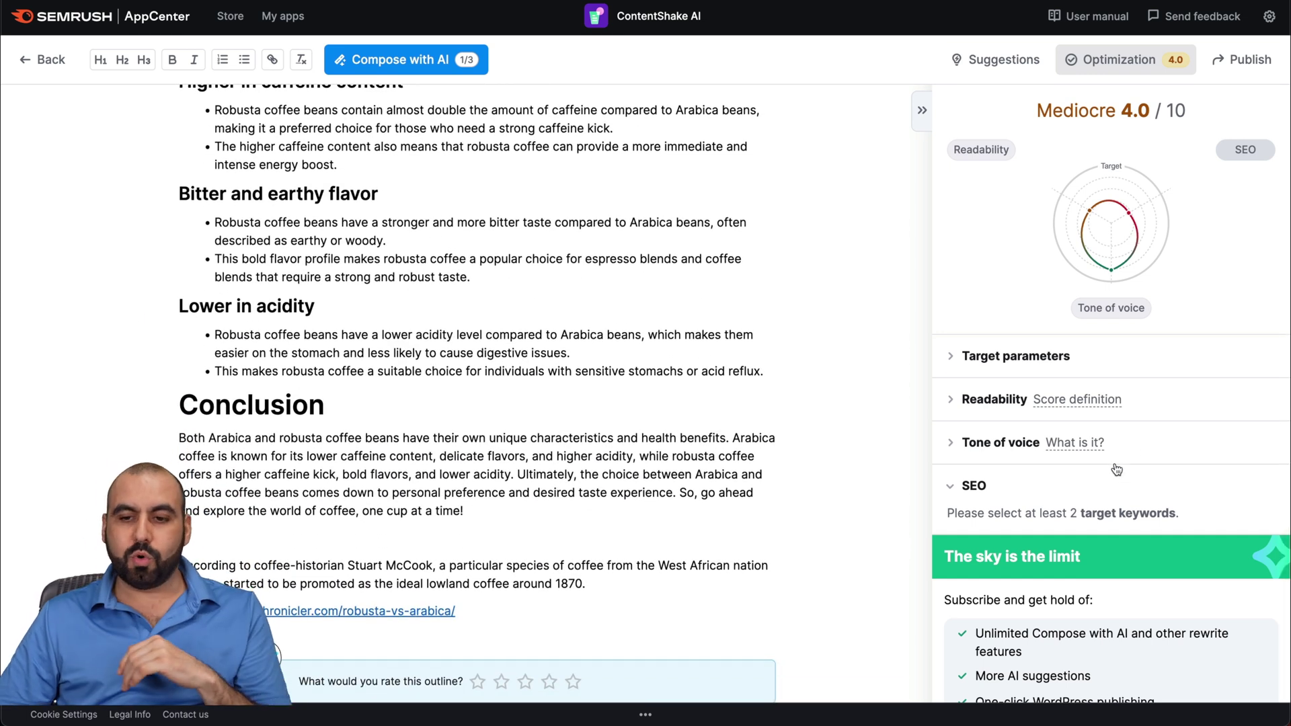
pyautogui.scroll(15, 816, 433)
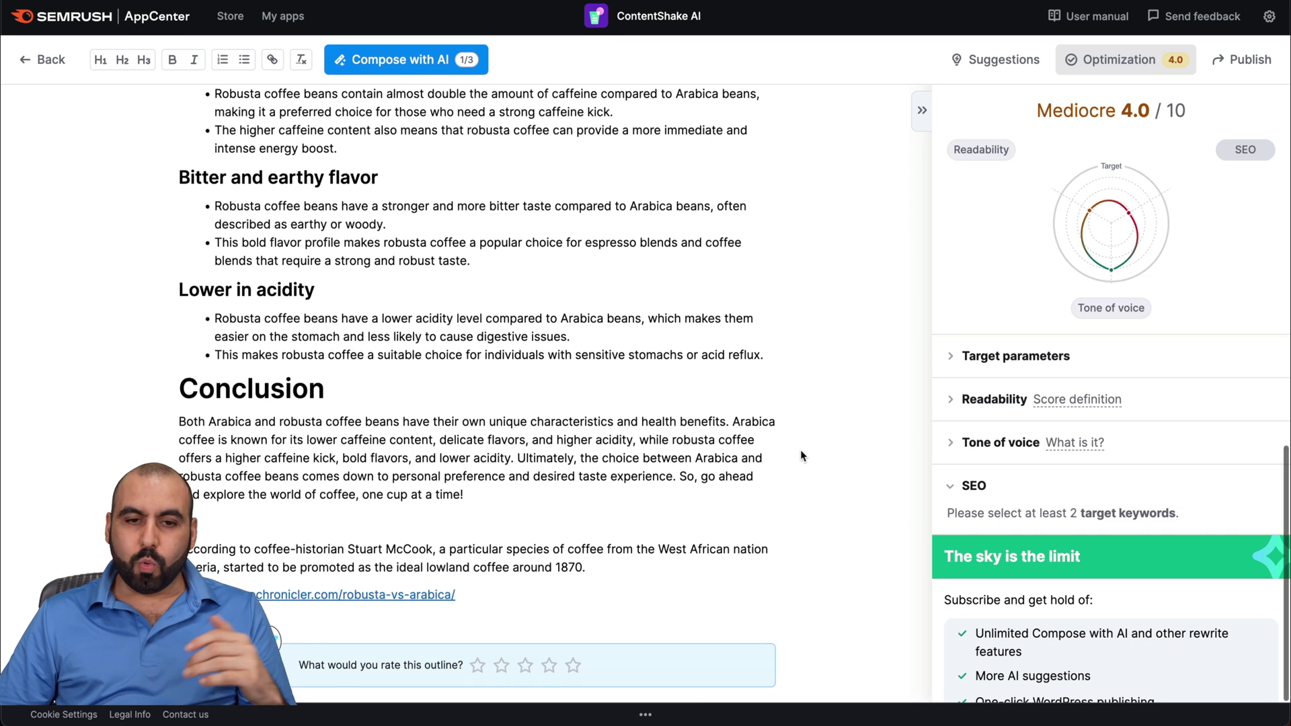